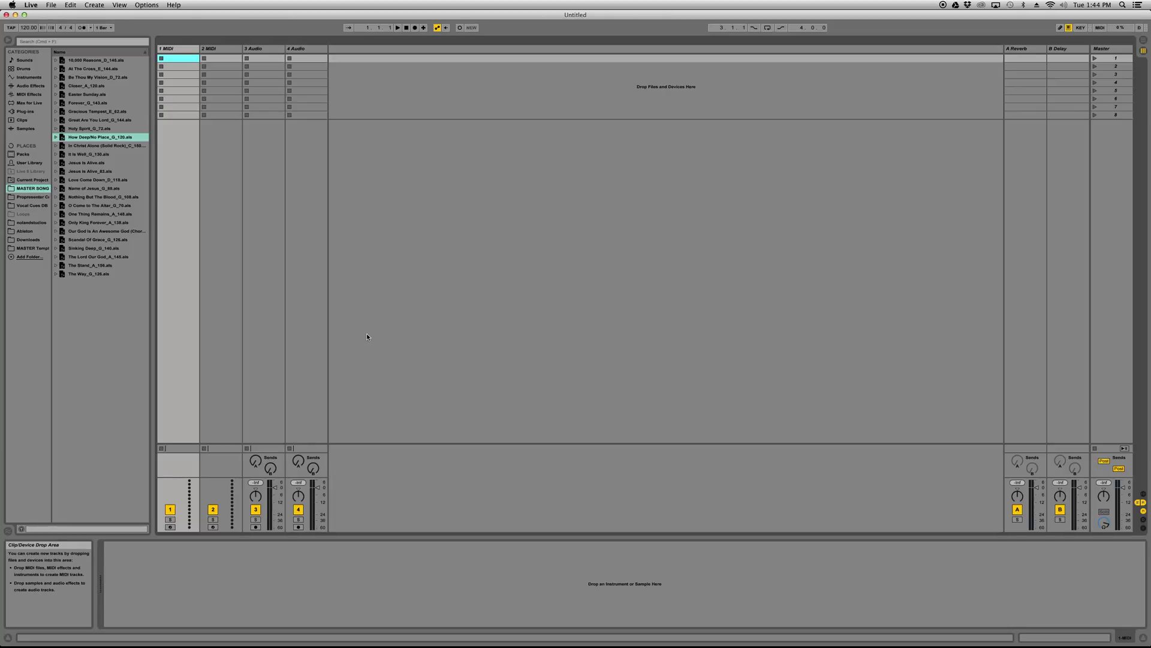
Set the audio output device to PreSonus FireStudio in the preferences and accept its output configuration with channels 1–8 enabled.
key("super+comma")
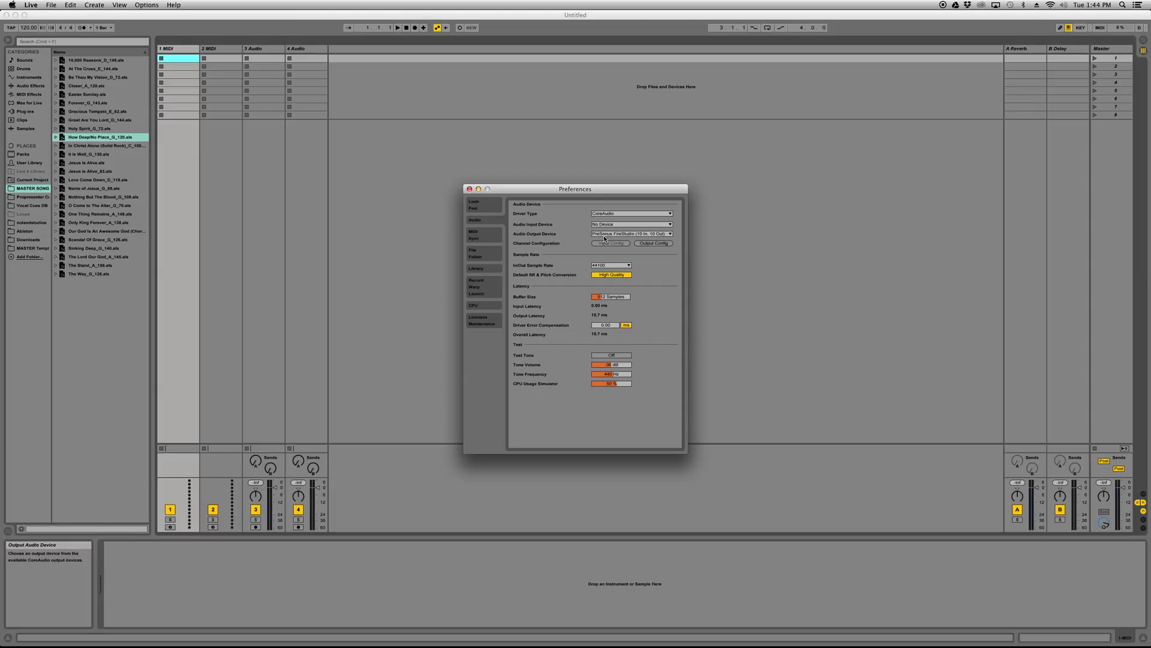
left_click(624, 238)
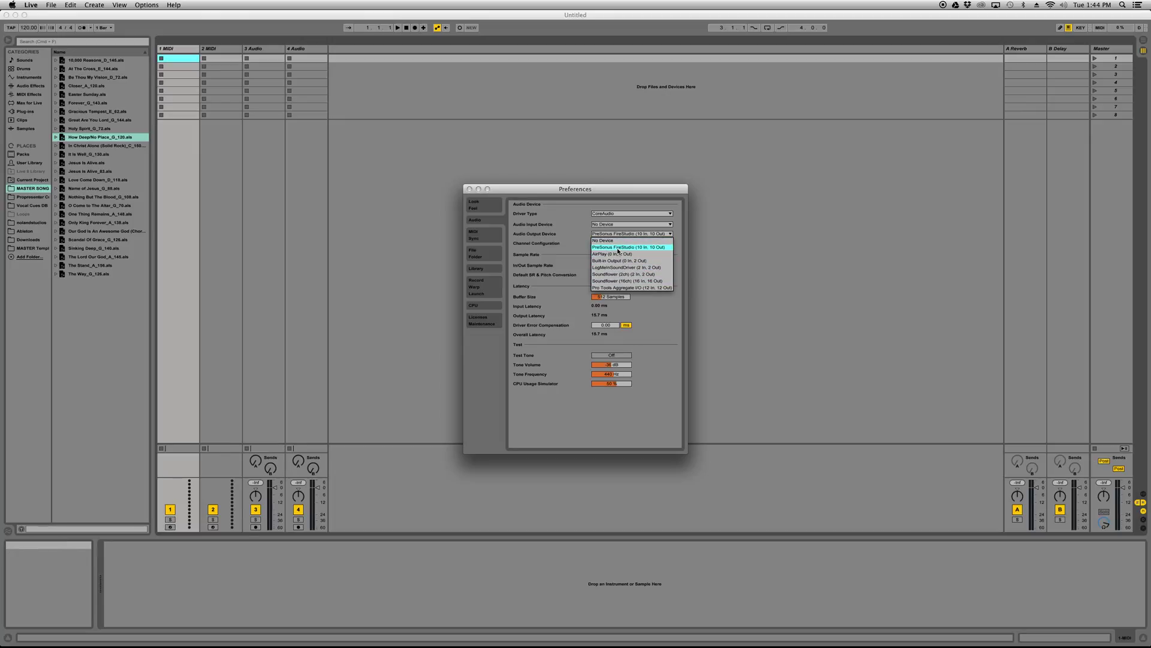
left_click(617, 248)
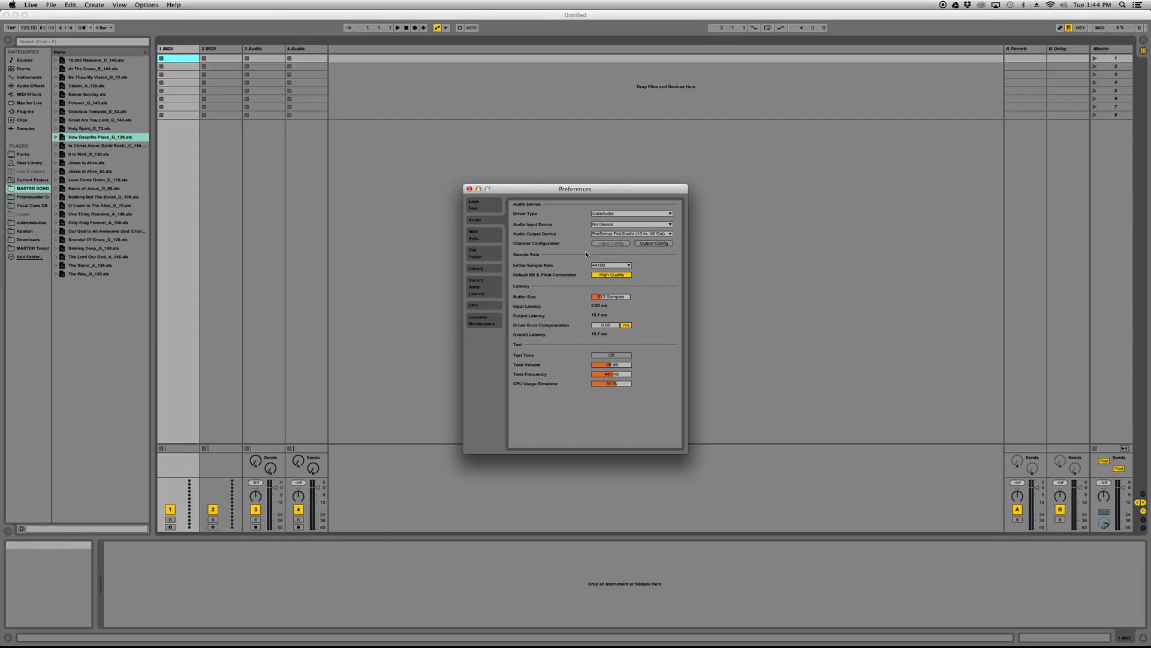
left_click(649, 243)
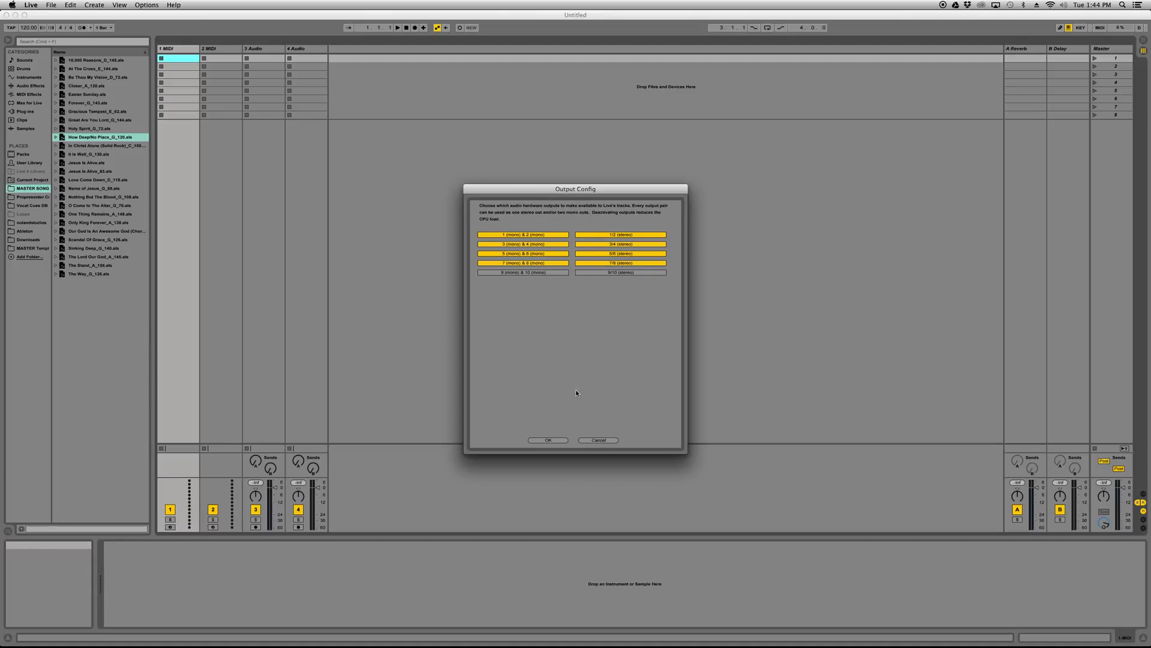
left_click(548, 443)
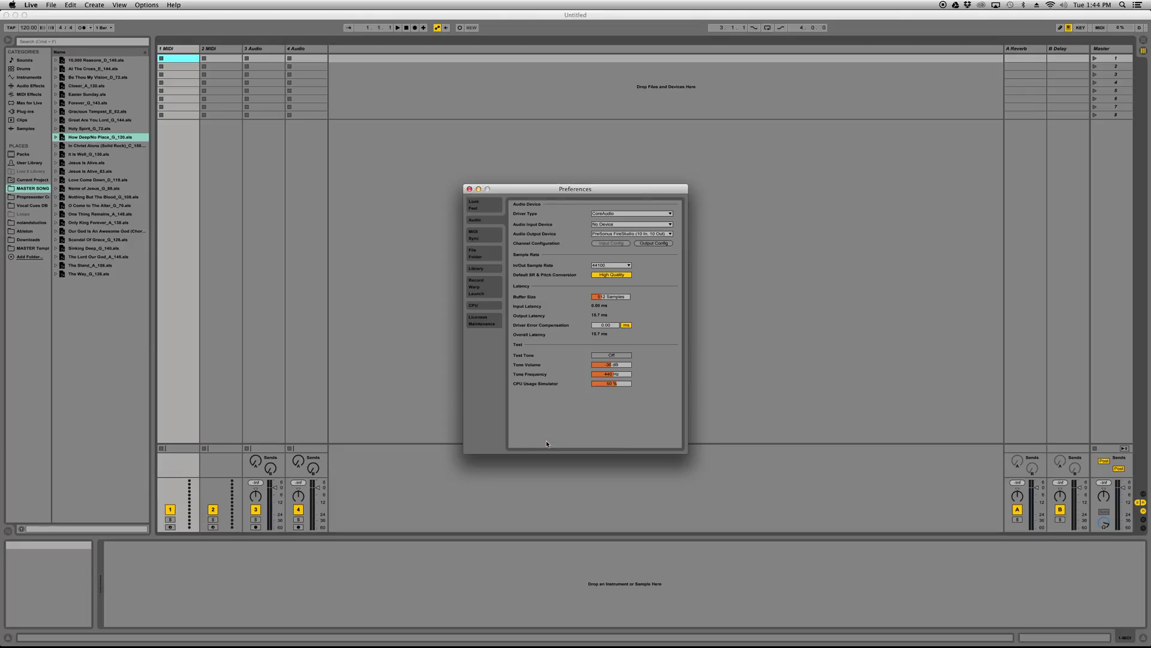
left_click(469, 189)
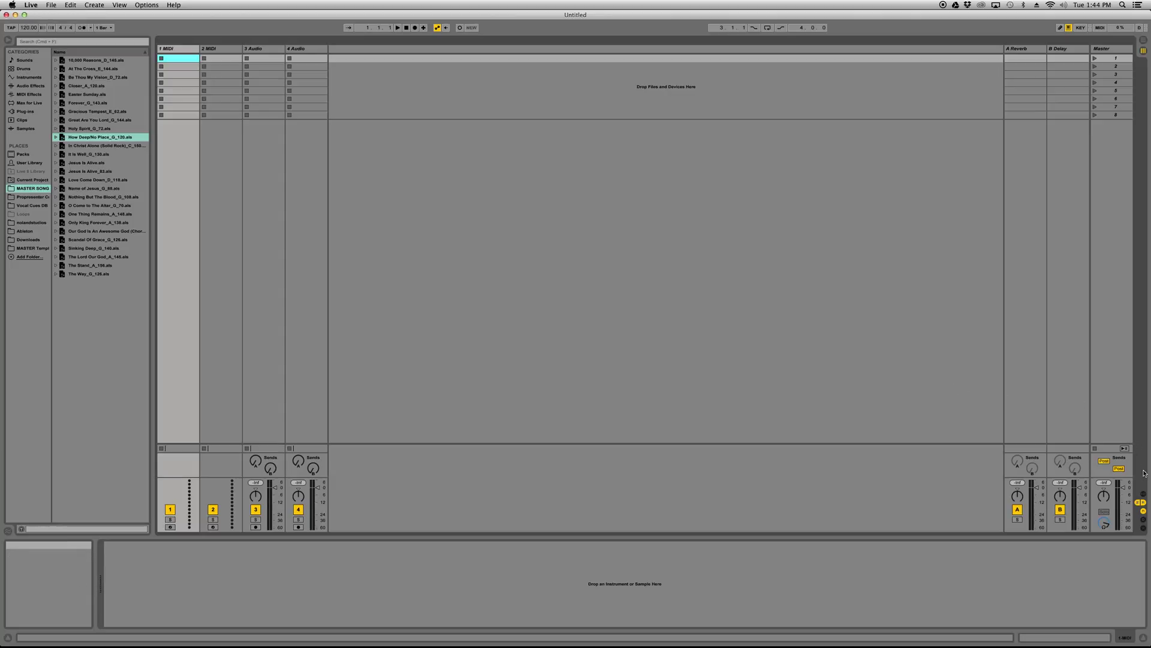
Show the mixer's In/Out section and set the Master track's Cue Out to 1/2.
left_click(1143, 501)
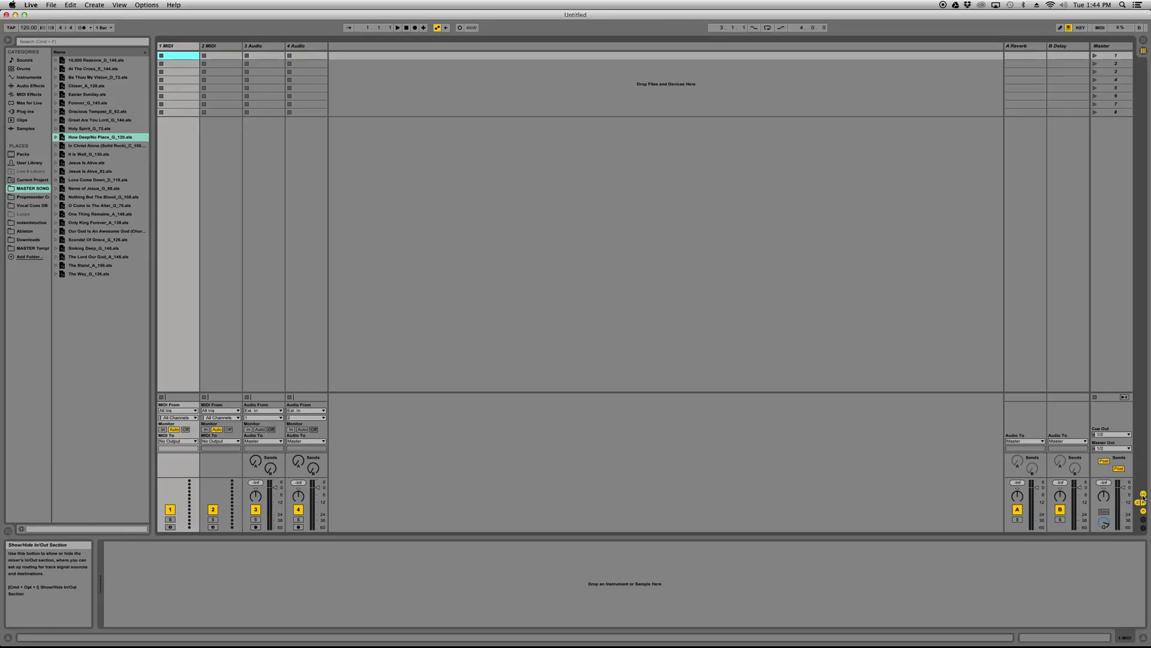
left_click(1108, 437)
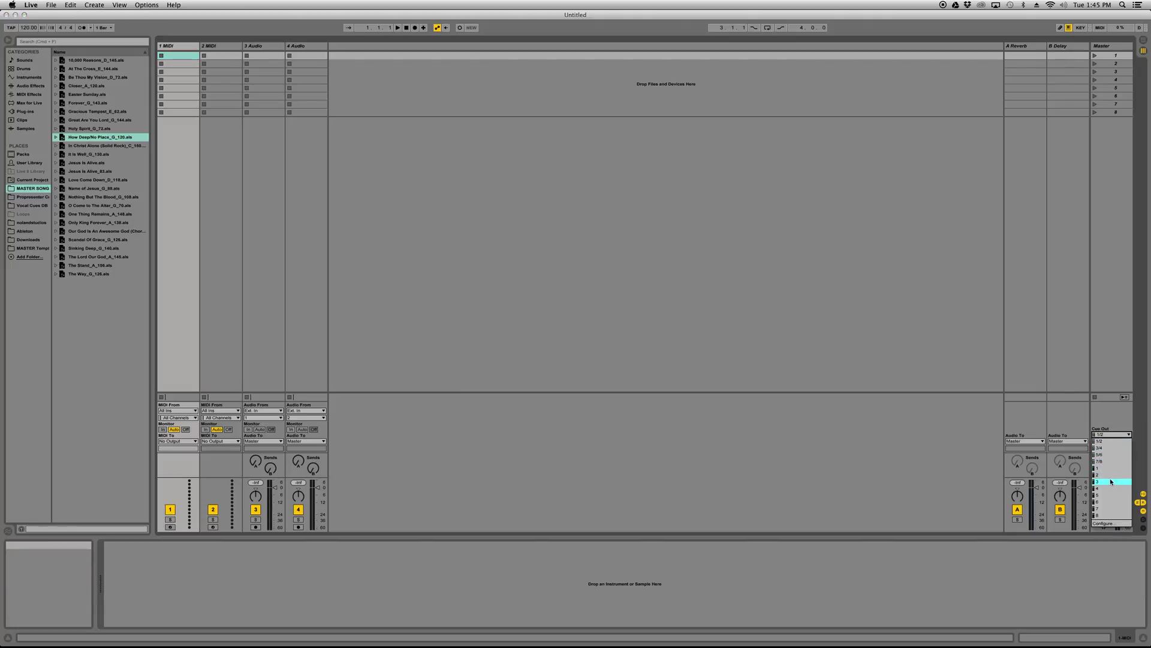
left_click(1102, 442)
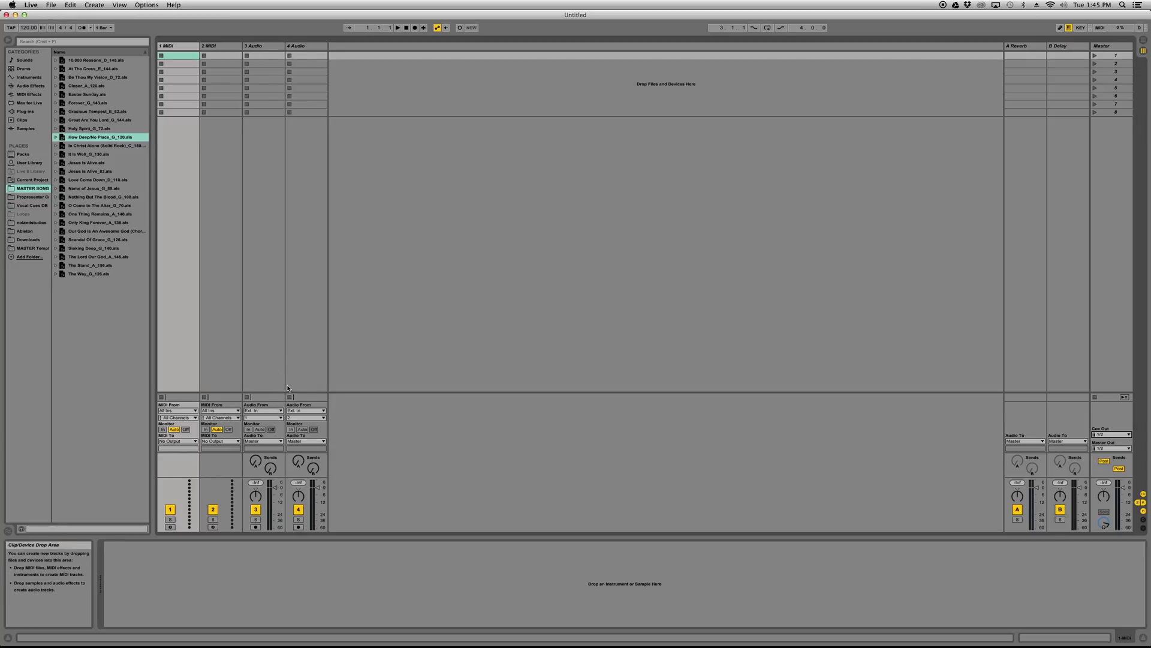
Rename the 3 Audio track as Cues and route its audio to Ext. Out, channel 4.
left_click(260, 50)
key("super+r")
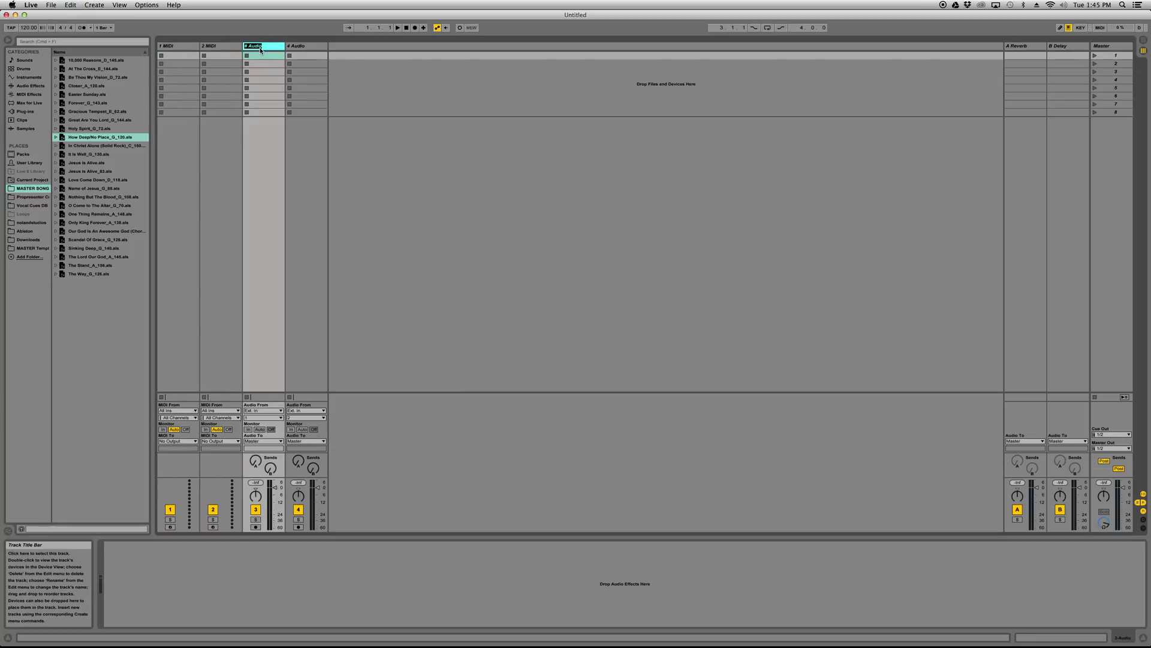
type("Cues")
key("Return")
left_click(264, 441)
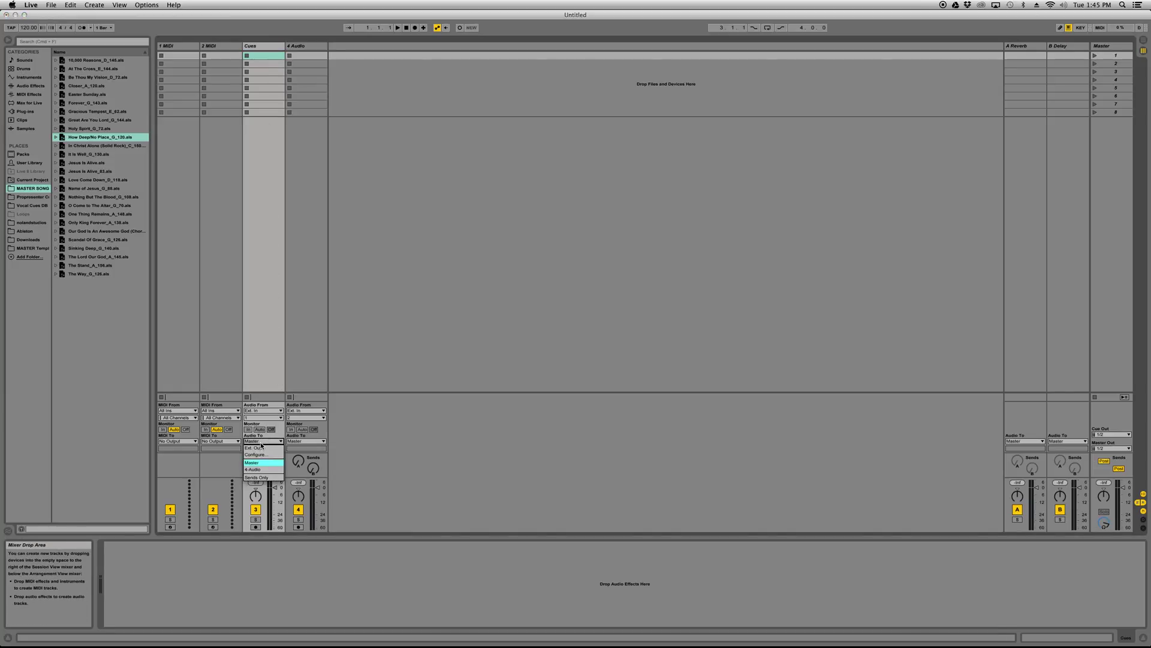
left_click(258, 448)
left_click(264, 448)
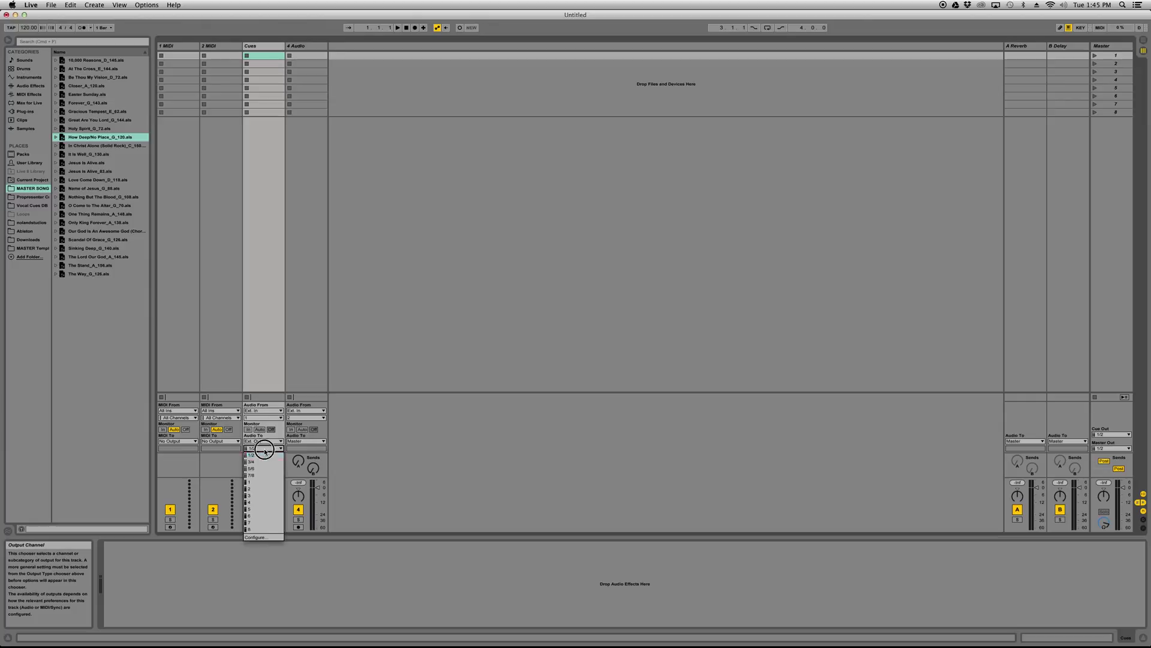
left_click(265, 499)
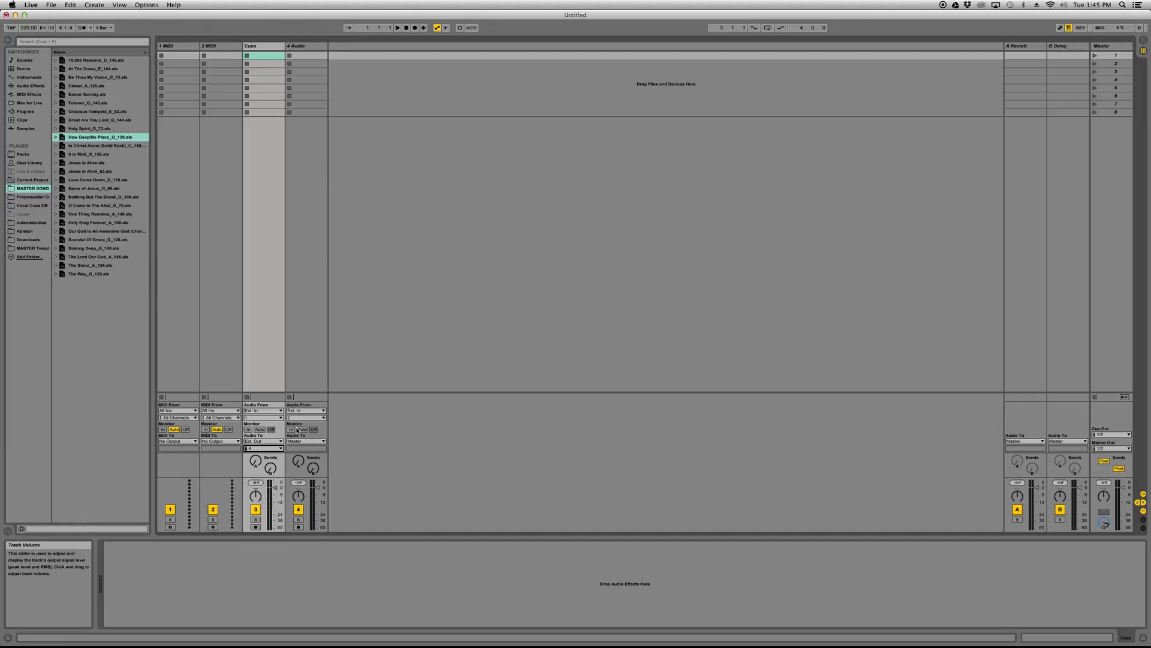
Rename the 4 Audio track as Other and route its audio to Ext. Out, channels 5/6.
left_click(304, 48)
key("super+r")
type("O")
key("Return")
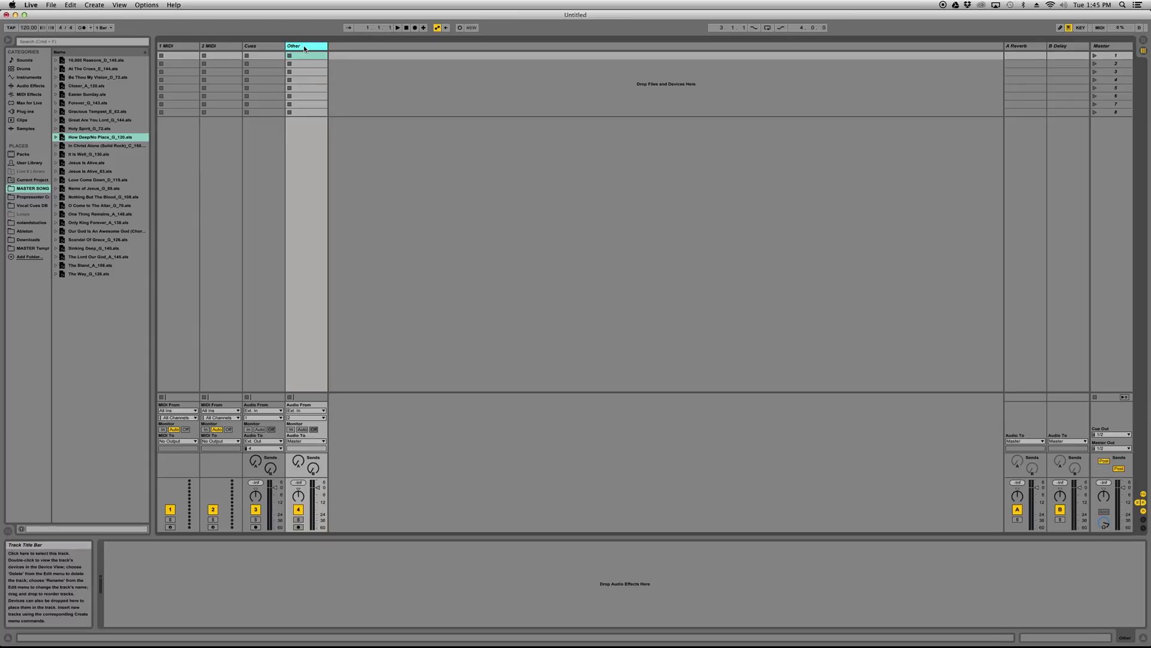
left_click(307, 441)
left_click(309, 449)
left_click(309, 448)
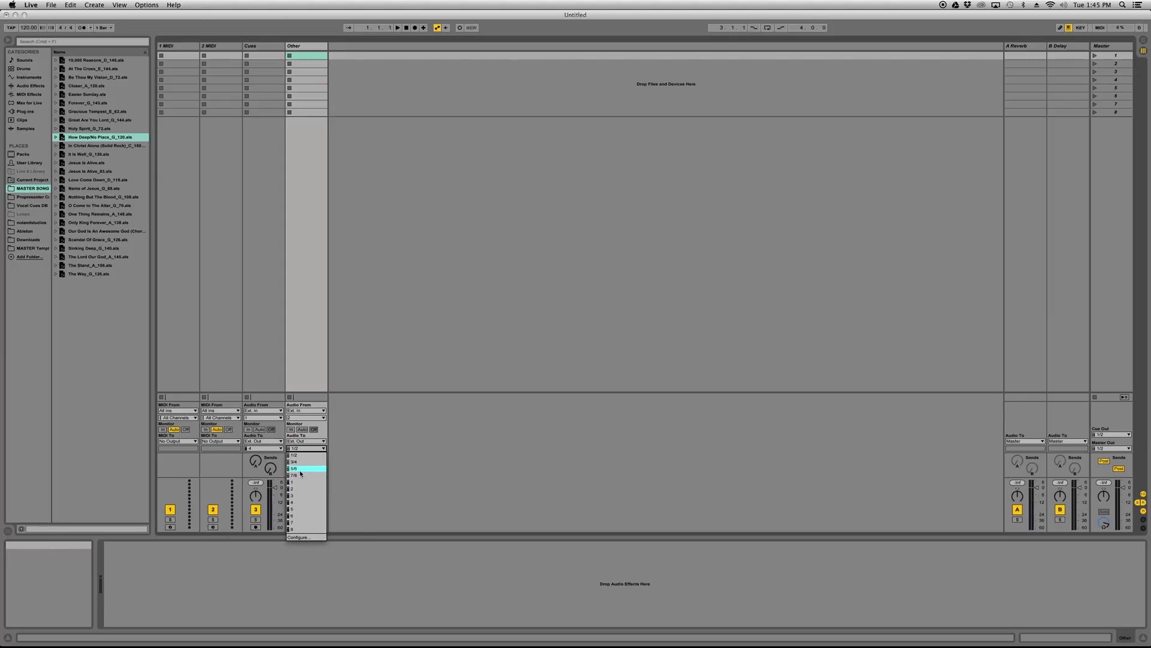
left_click(301, 468)
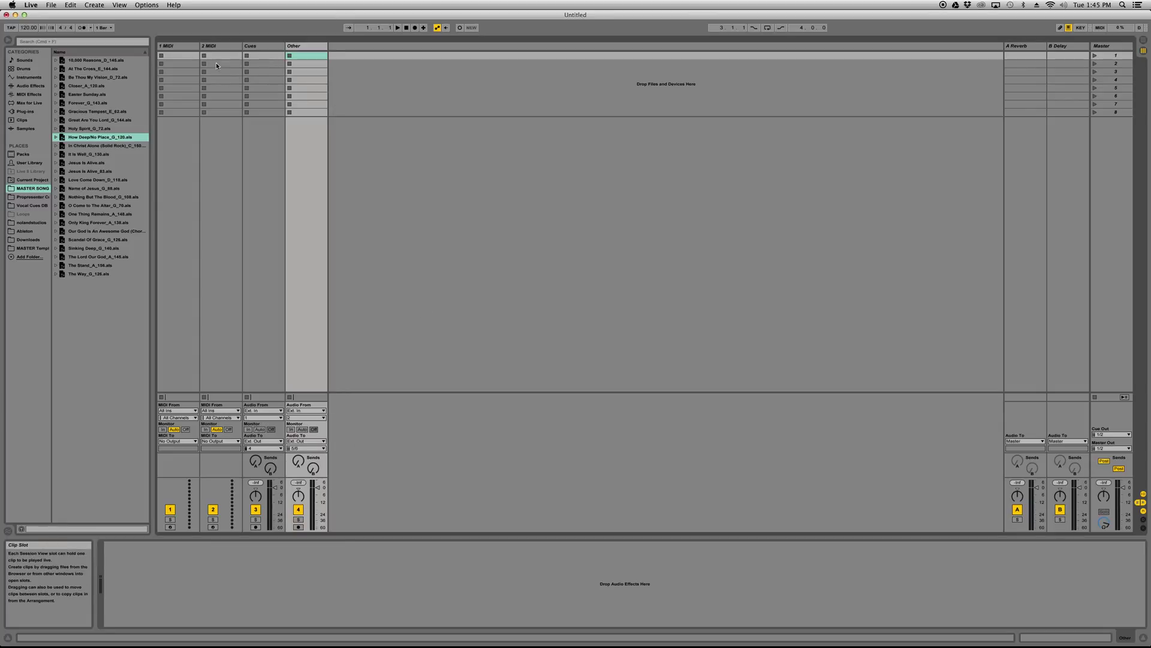
Rename the 1 MIDI track as Set and colour it bright green.
left_click(177, 46)
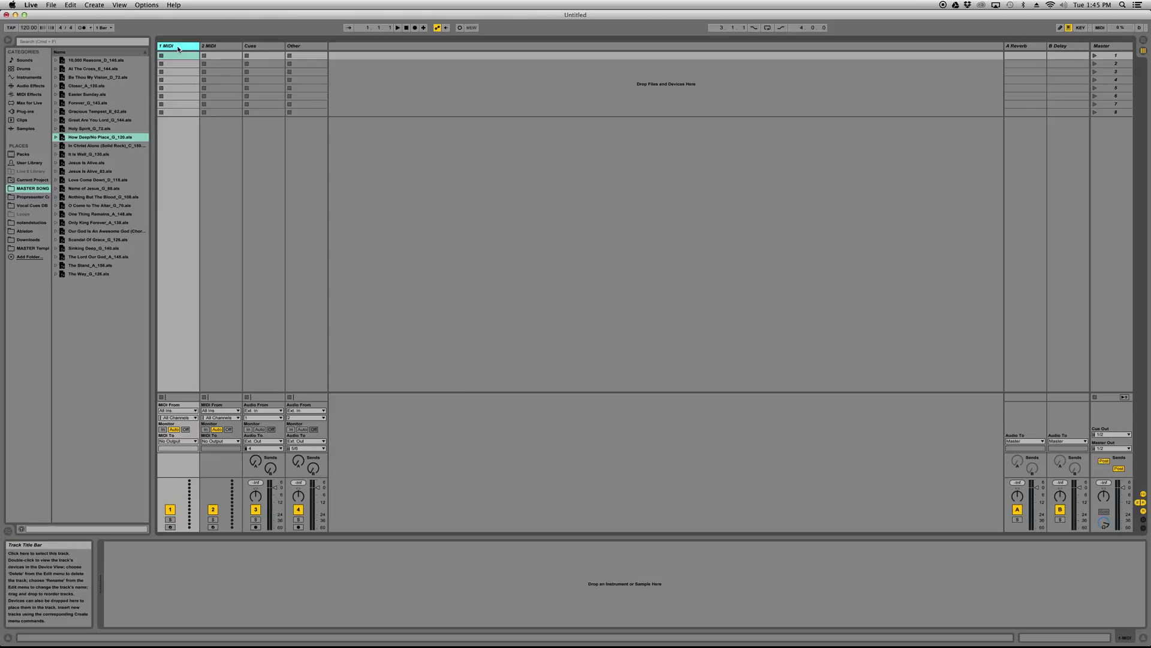
key("super+r")
type("Set")
key("Return")
right_click(178, 49)
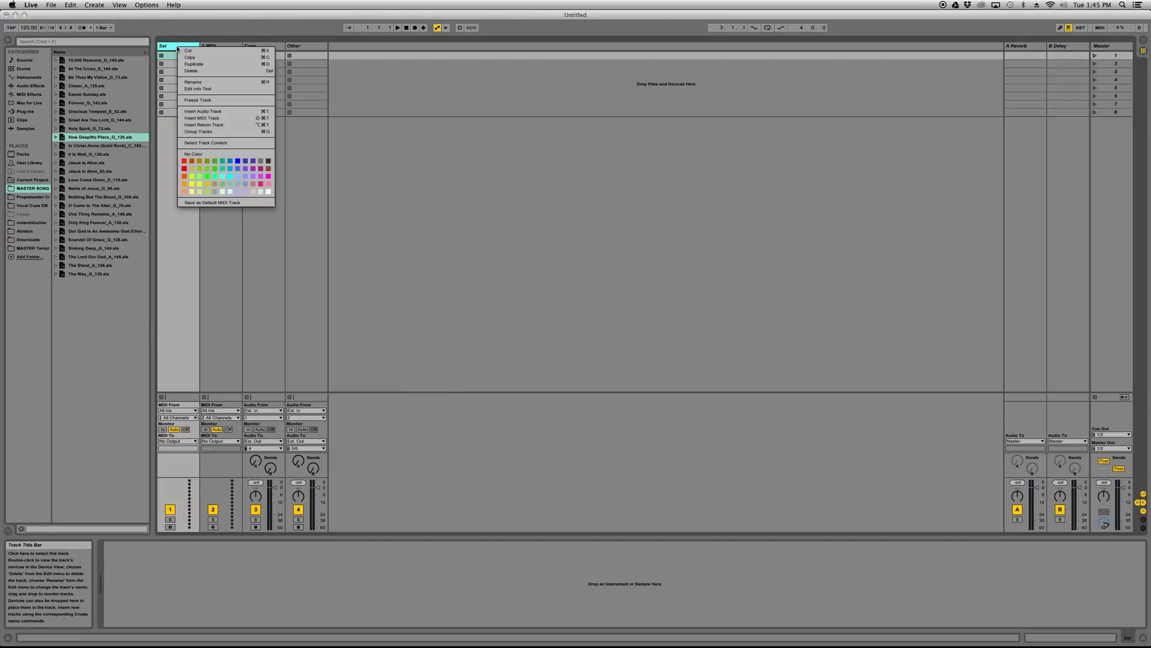
left_click(207, 177)
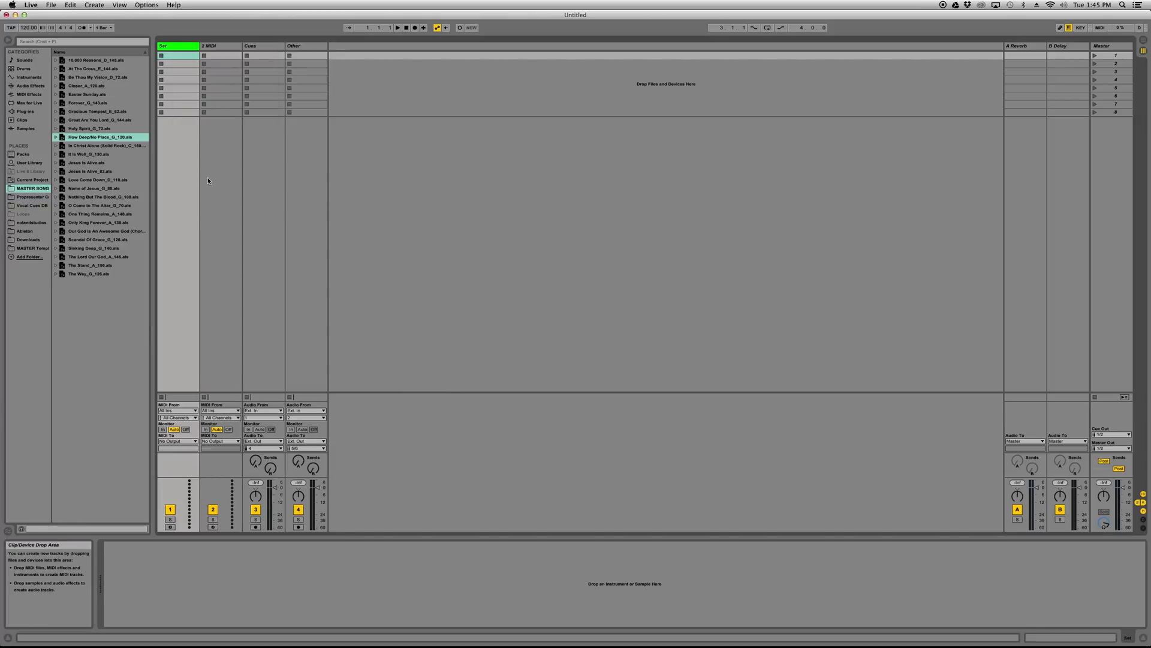
Create an empty clip named Song 1 in the Set track's first slot and name its scene 120 BPM 4/4.
double_click(178, 55)
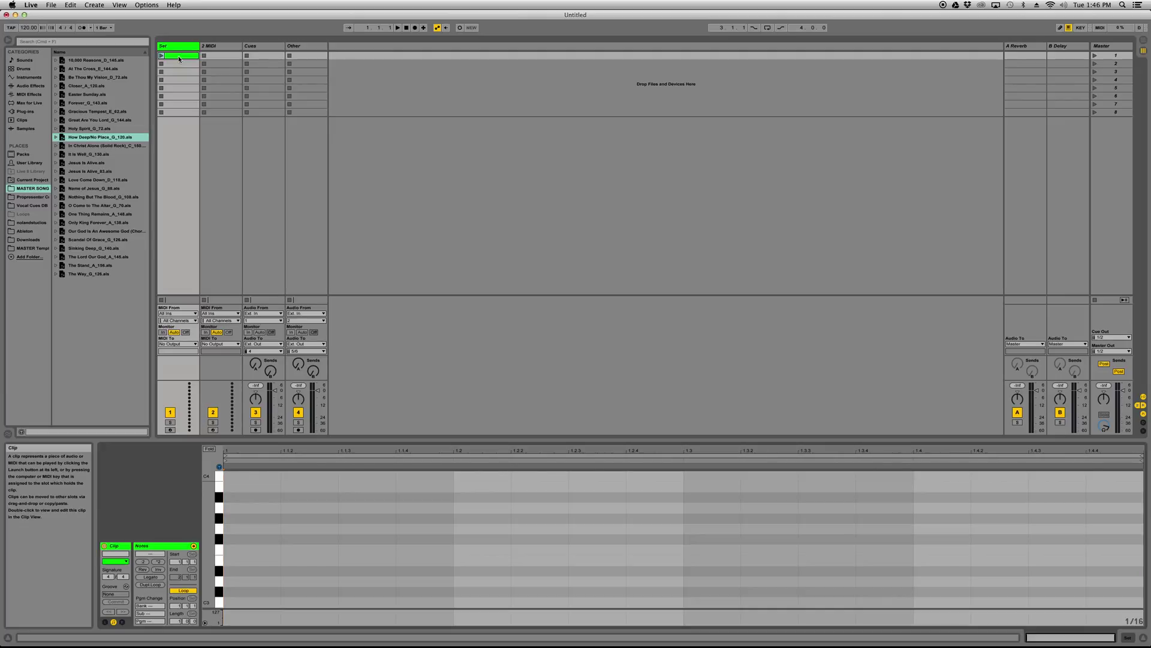
key("super+r")
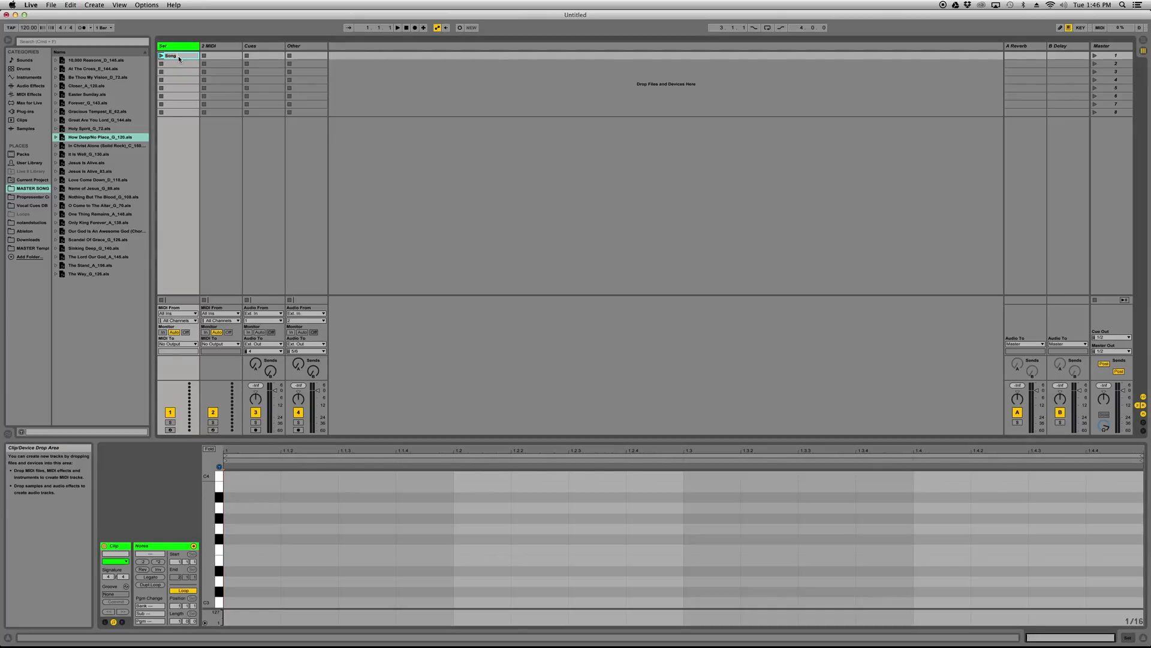
type("Song 1")
key("Return")
left_click(1114, 56)
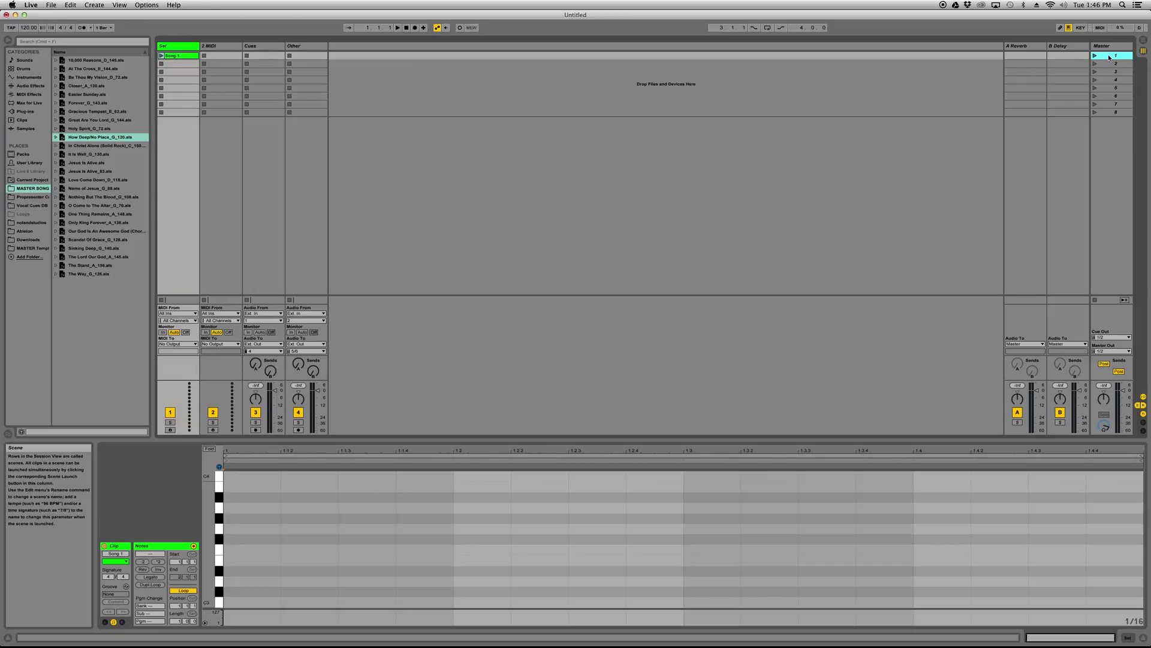
key("super+r")
type("120 BPM 4/4")
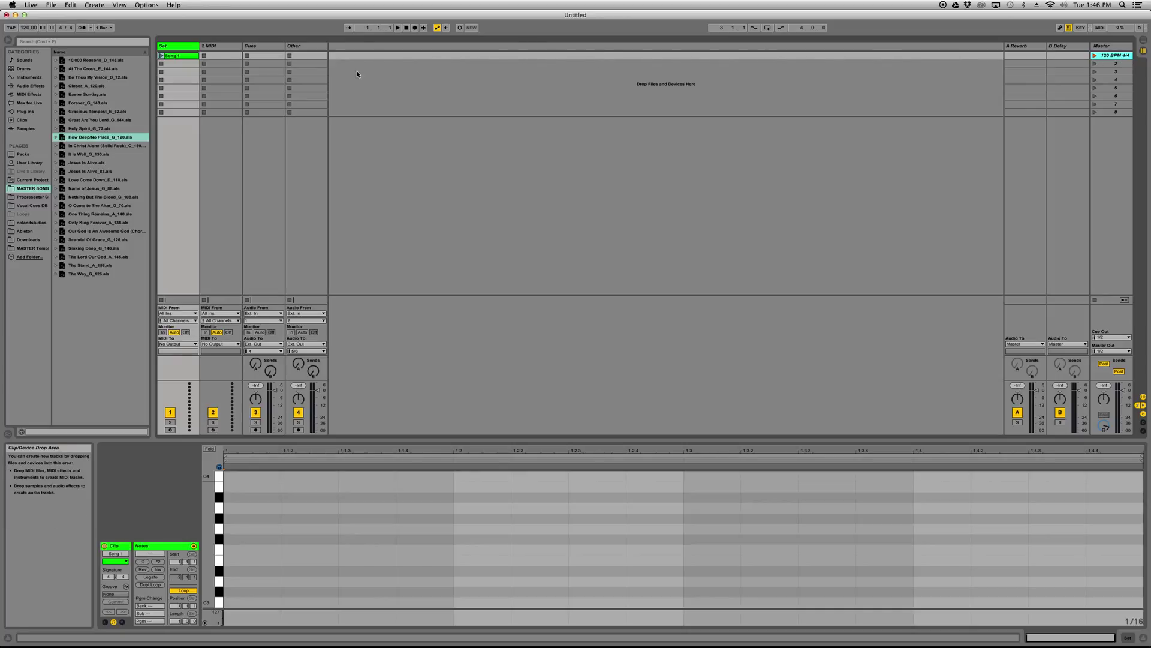
Create an empty clip named Song 2 in the Set track's second slot and name its scene 130 BPM 3/4.
double_click(181, 64)
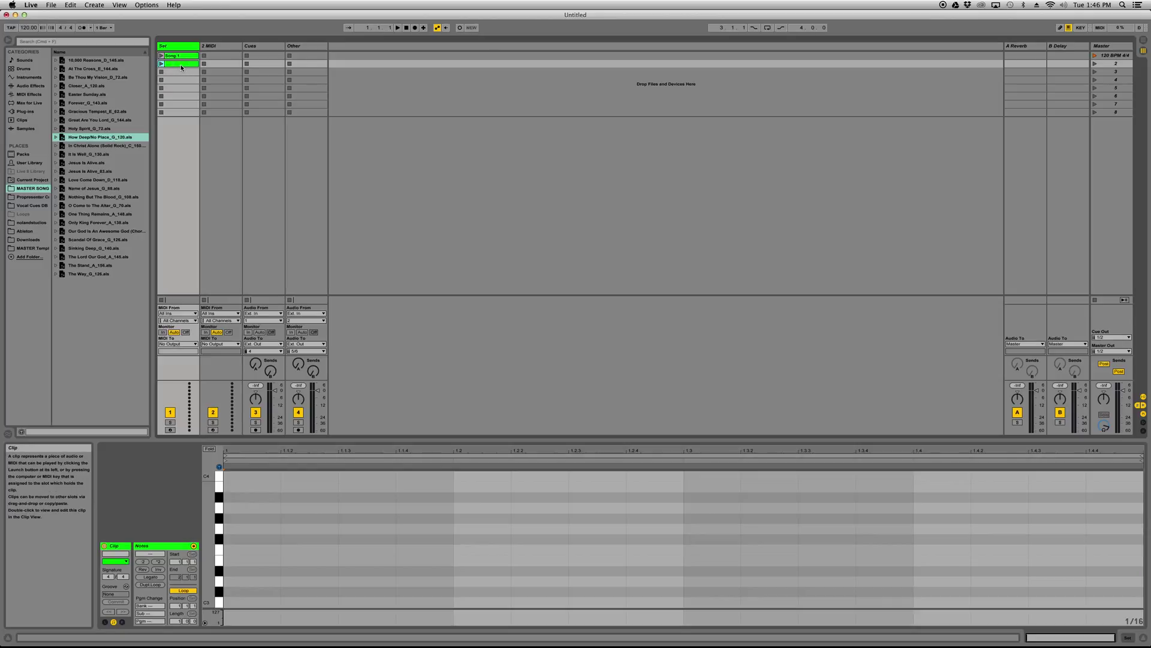
key("super+r")
key("Return")
left_click(1117, 65)
key("super+r")
type("130 BPM")
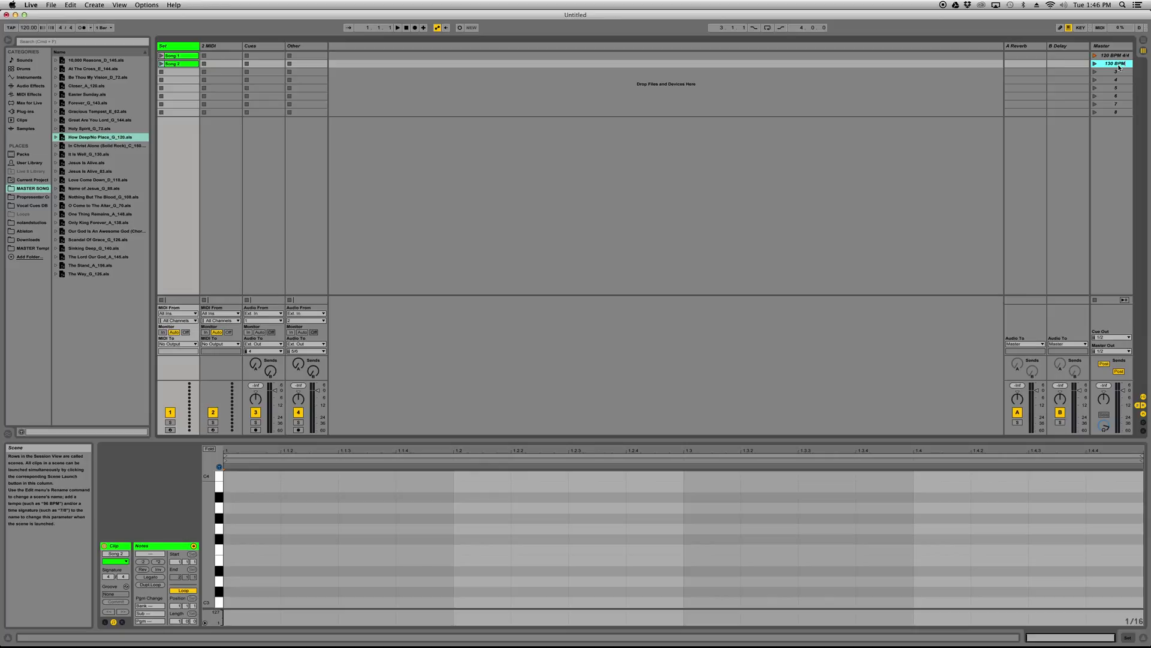
type(" 3/4")
Create an empty clip named Song 3 in the Set track's third slot and name its scene 140 BPM 4/4.
double_click(185, 72)
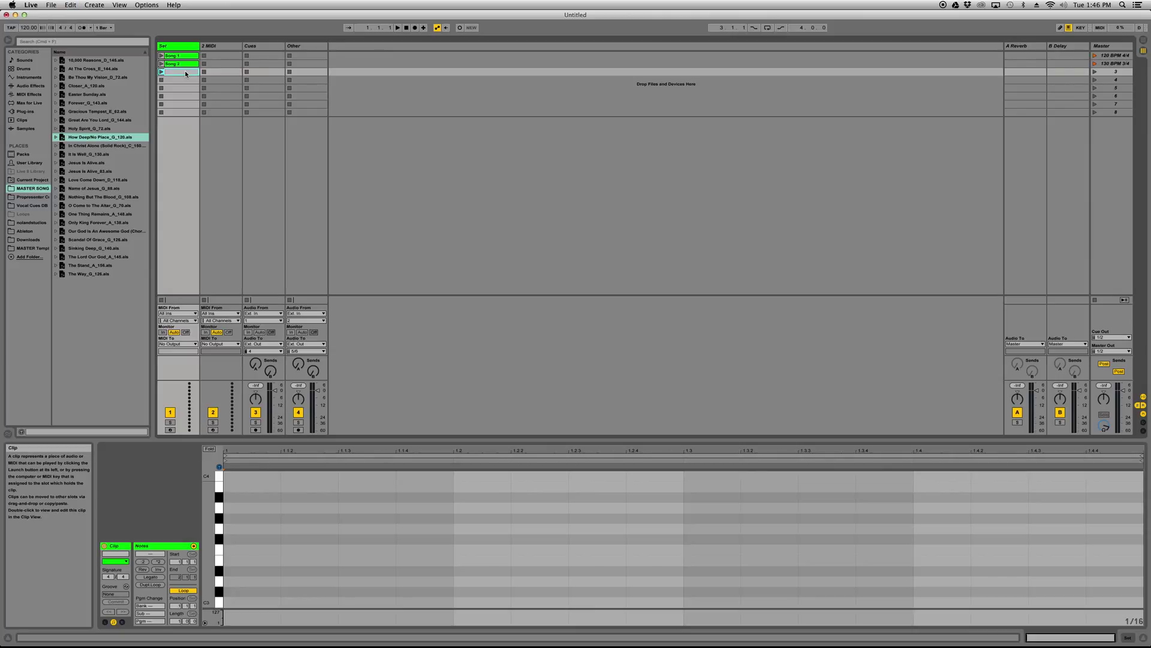
key("Return")
left_click(1114, 72)
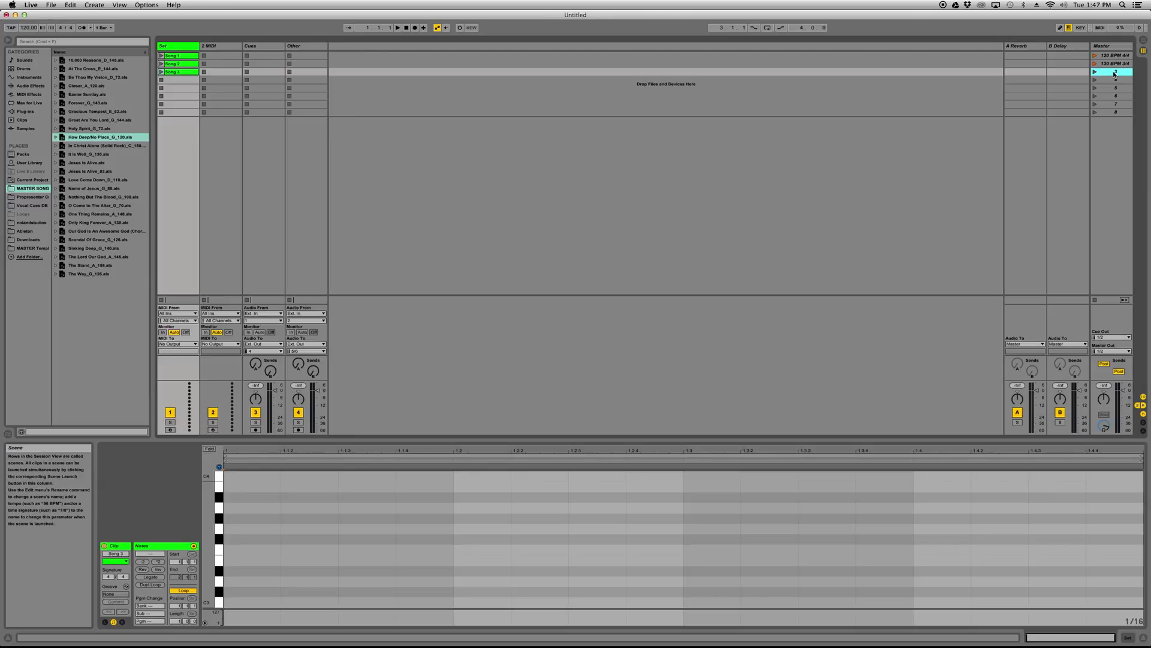
key("super+r")
type("140 BPM 4/4")
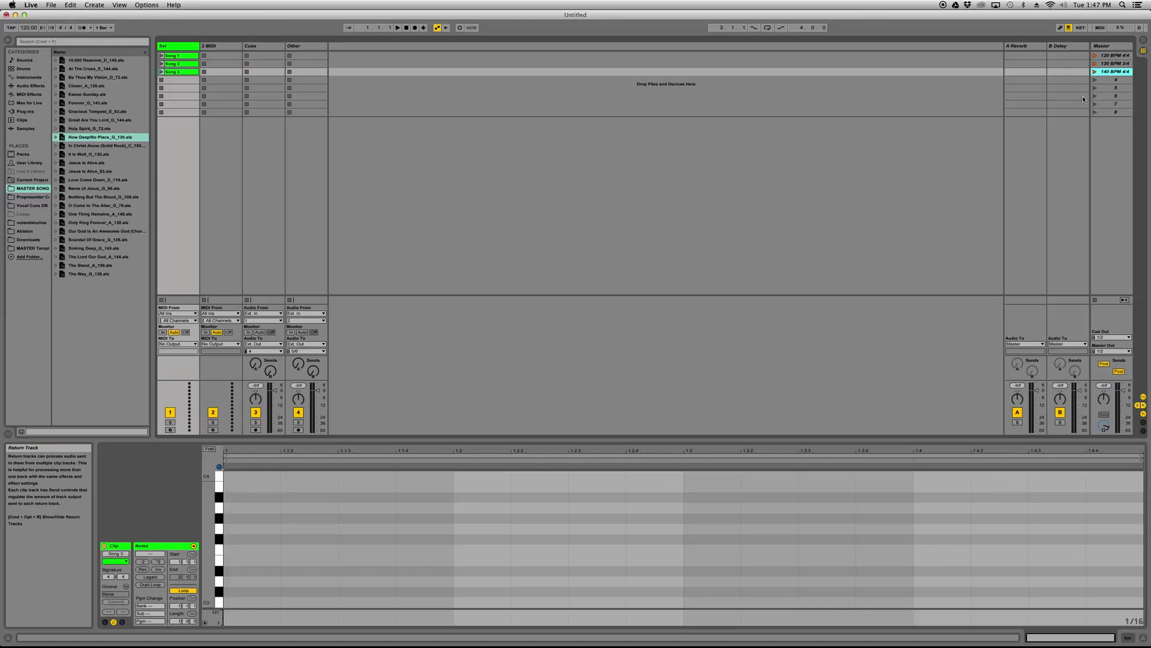
Key-map the launch of the first three scenes to the computer keys 1, 2 and 3.
left_click(1080, 28)
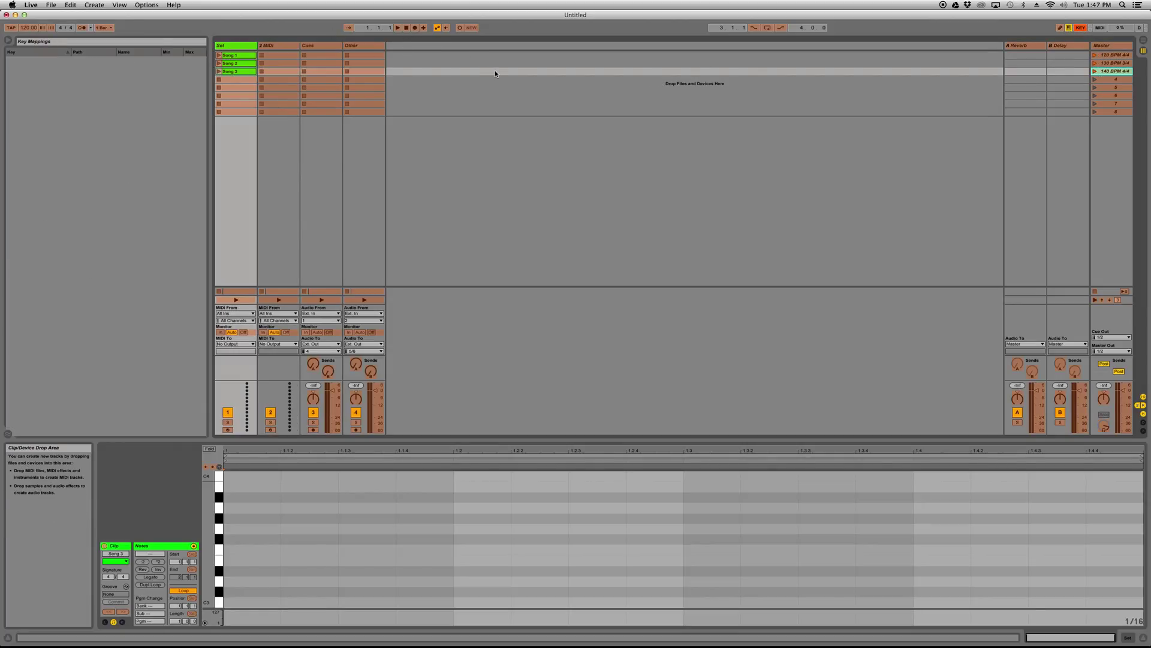
left_click(1096, 56)
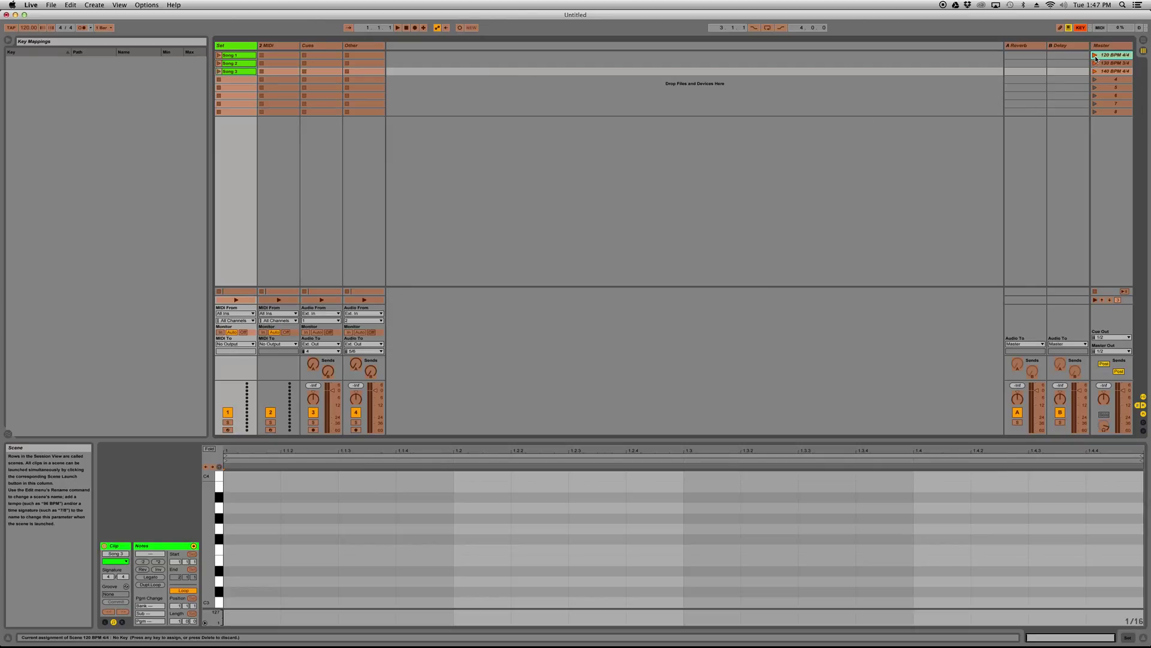
key("1")
left_click(1096, 64)
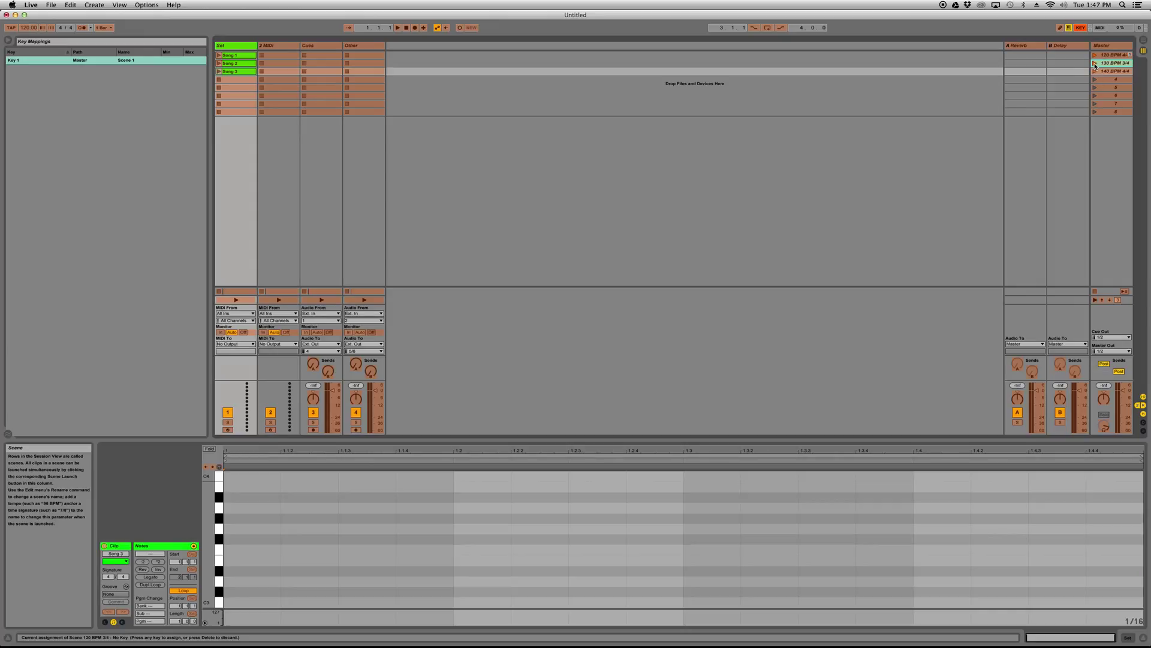
key("2")
left_click(1095, 72)
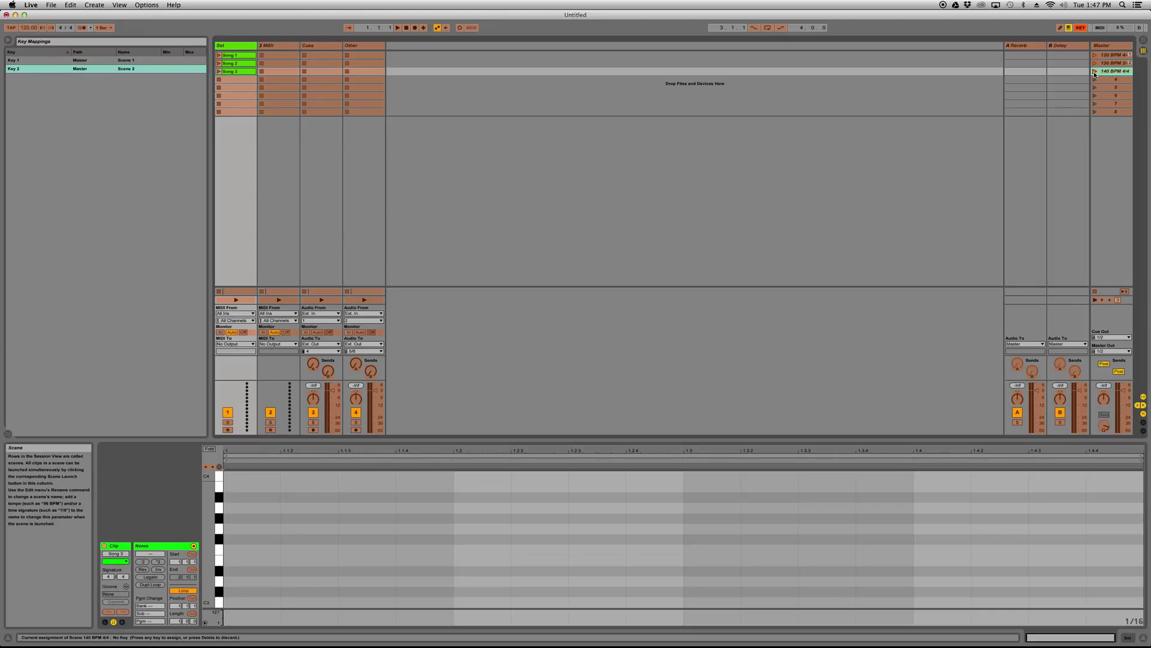
key("3")
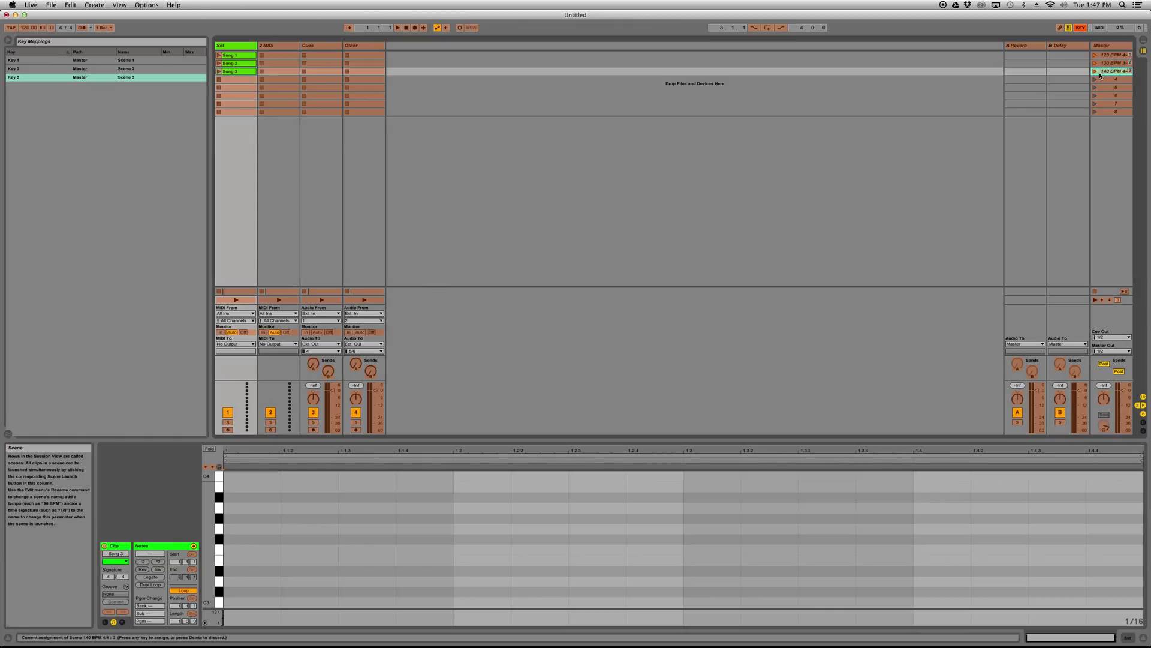
left_click(1081, 27)
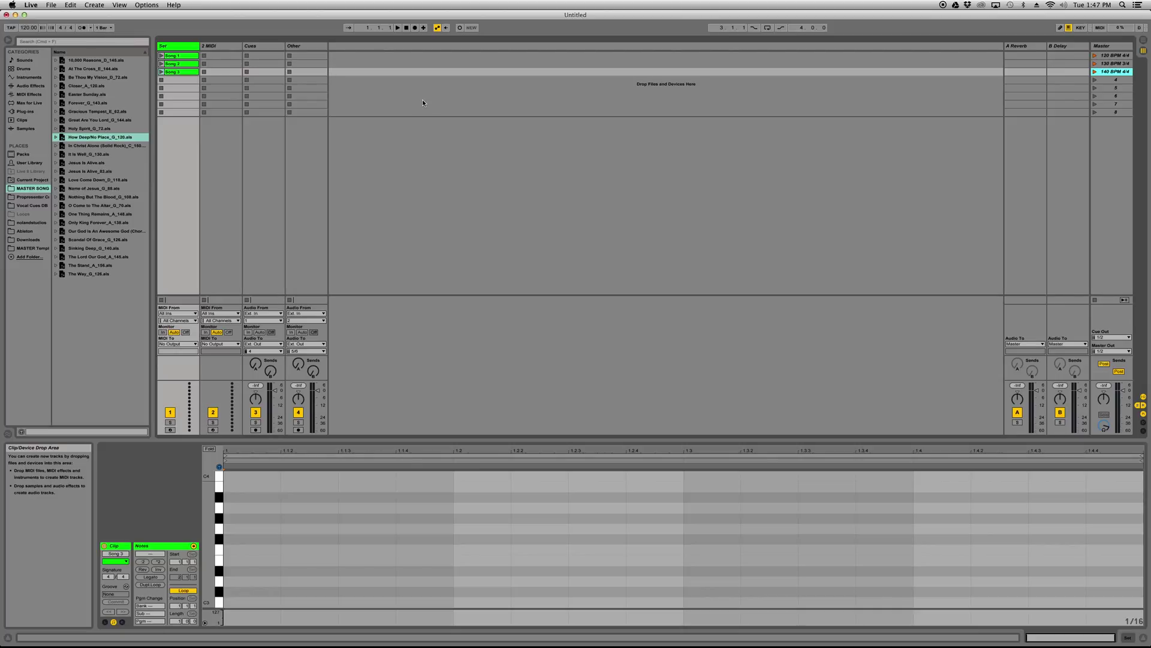
Turn on the metronome.
left_click(81, 28)
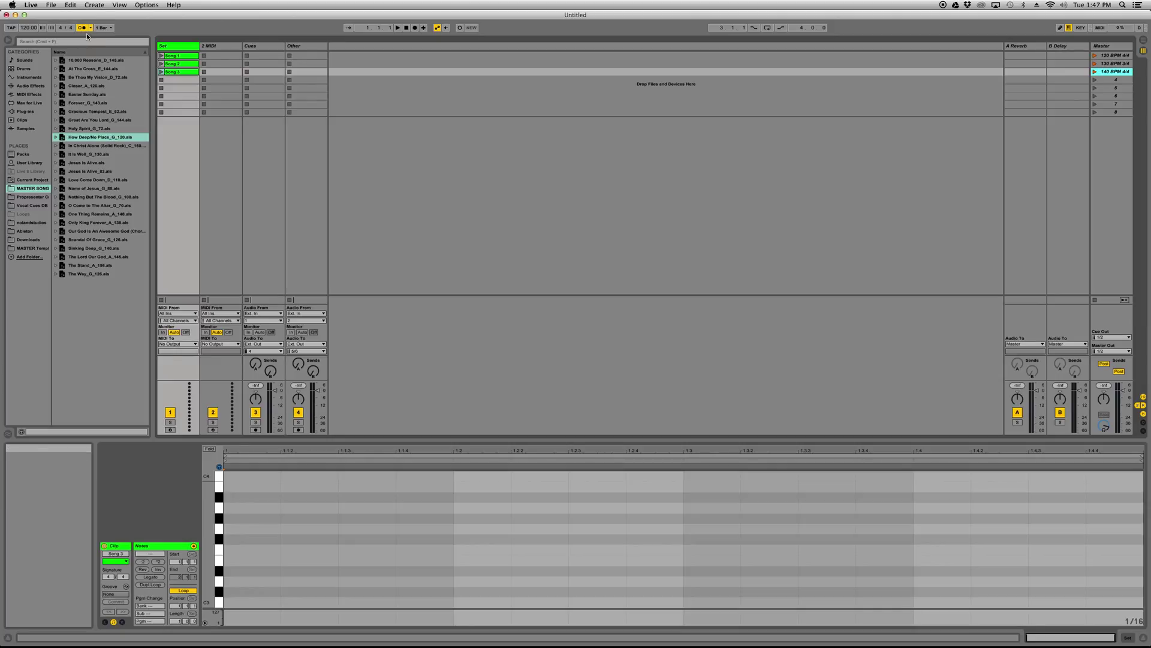
Launch the 120 BPM 4/4, 130 BPM 3/4 and 140 BPM 4/4 scenes one after another to check their tempo changes.
left_click(82, 29)
left_click(82, 29)
left_click(1095, 57)
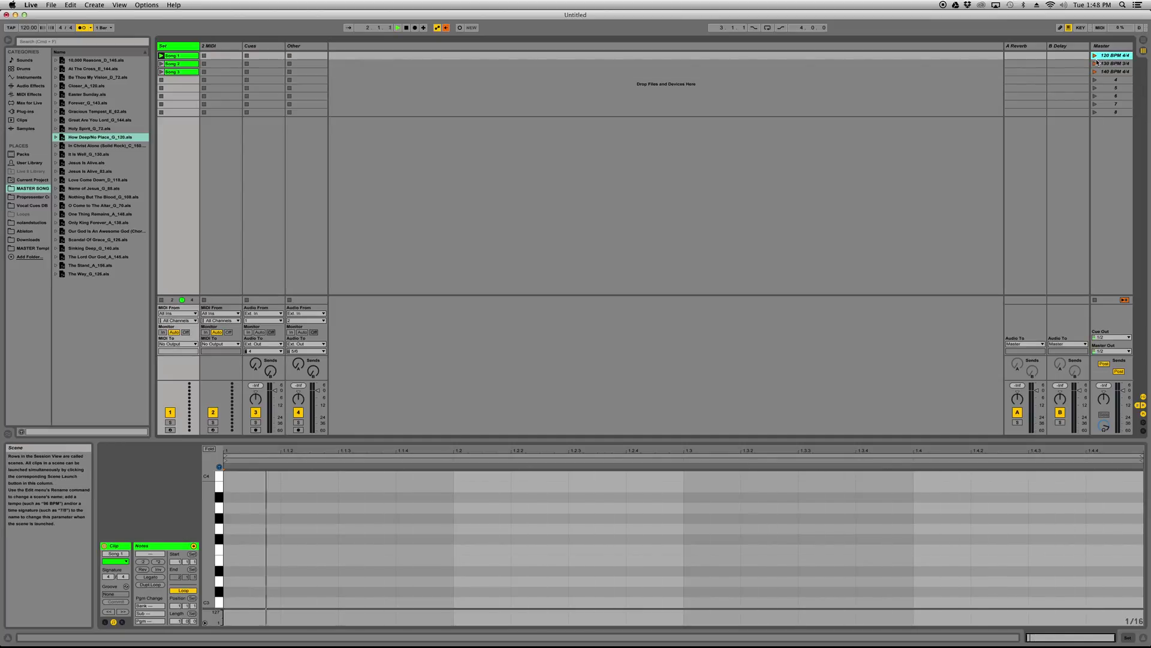
left_click(1098, 65)
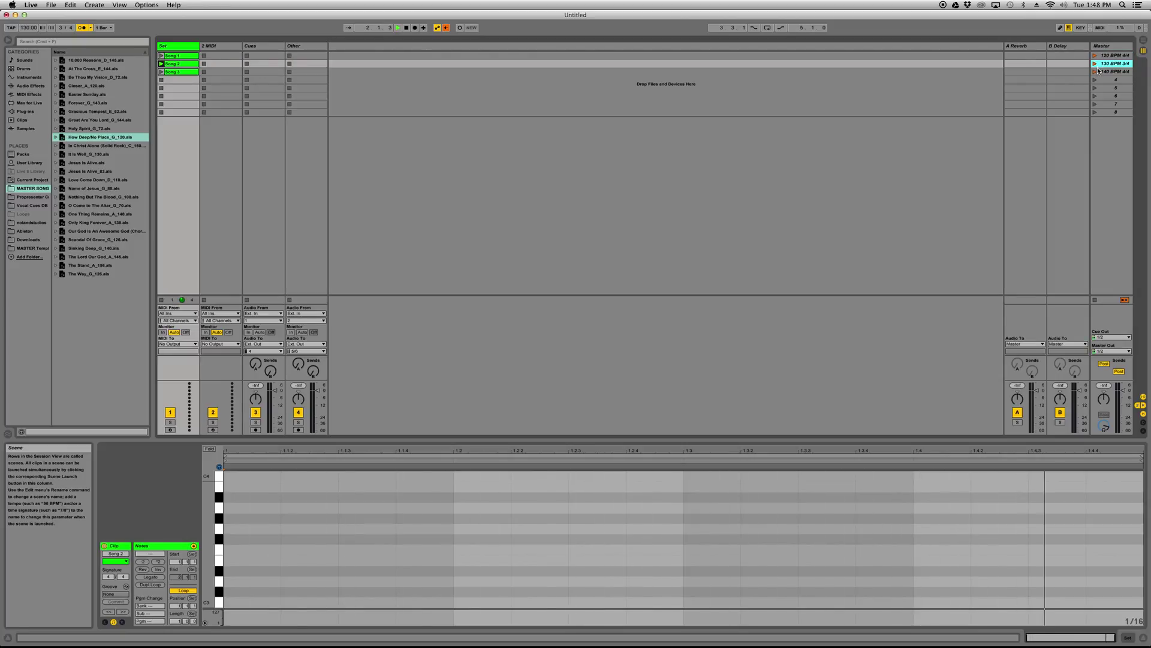
left_click(1095, 72)
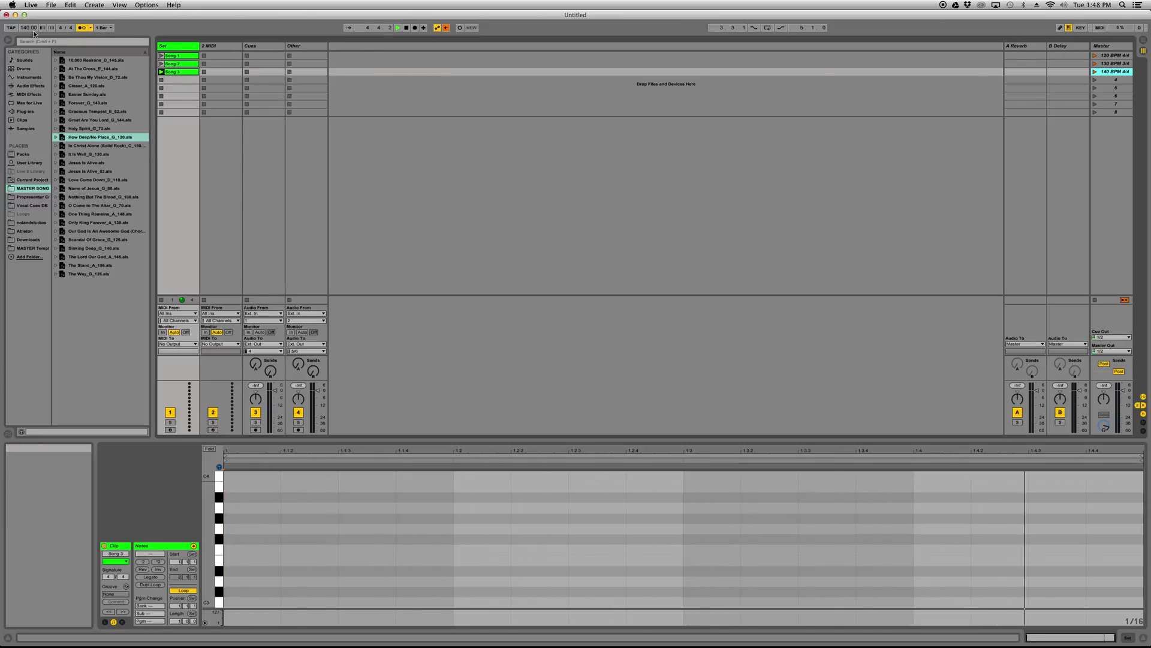
Relaunch the three song scenes in order to check tempo and time signature in the transport, and stop playback.
key("Up")
key("Up")
key("Return")
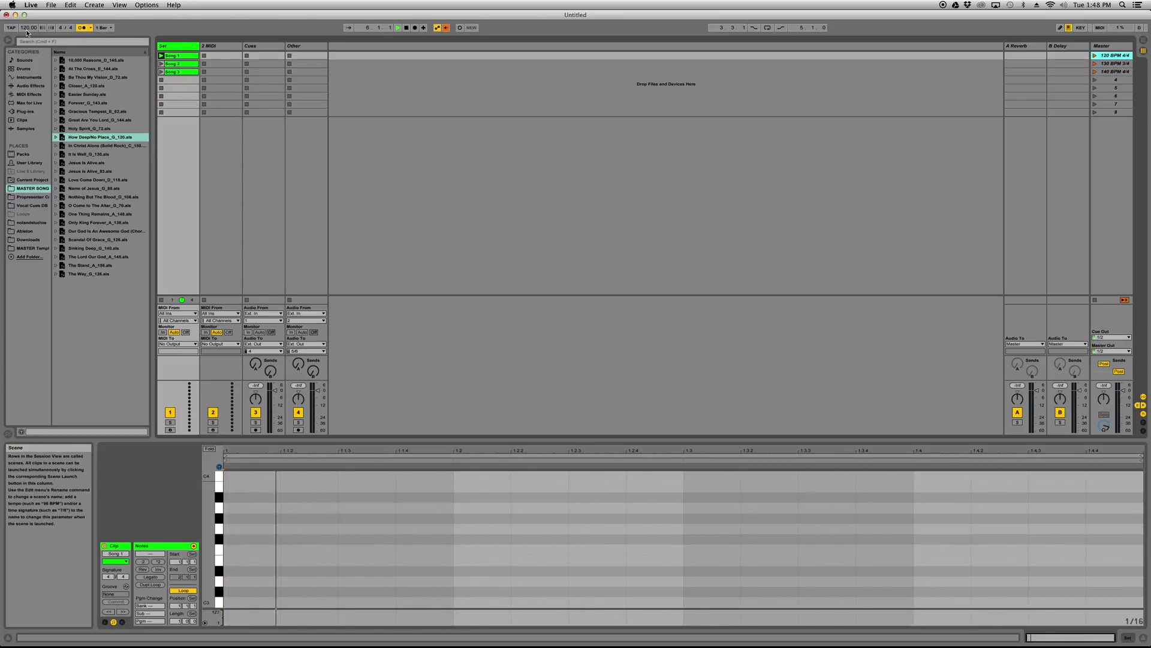
key("Down")
key("Return")
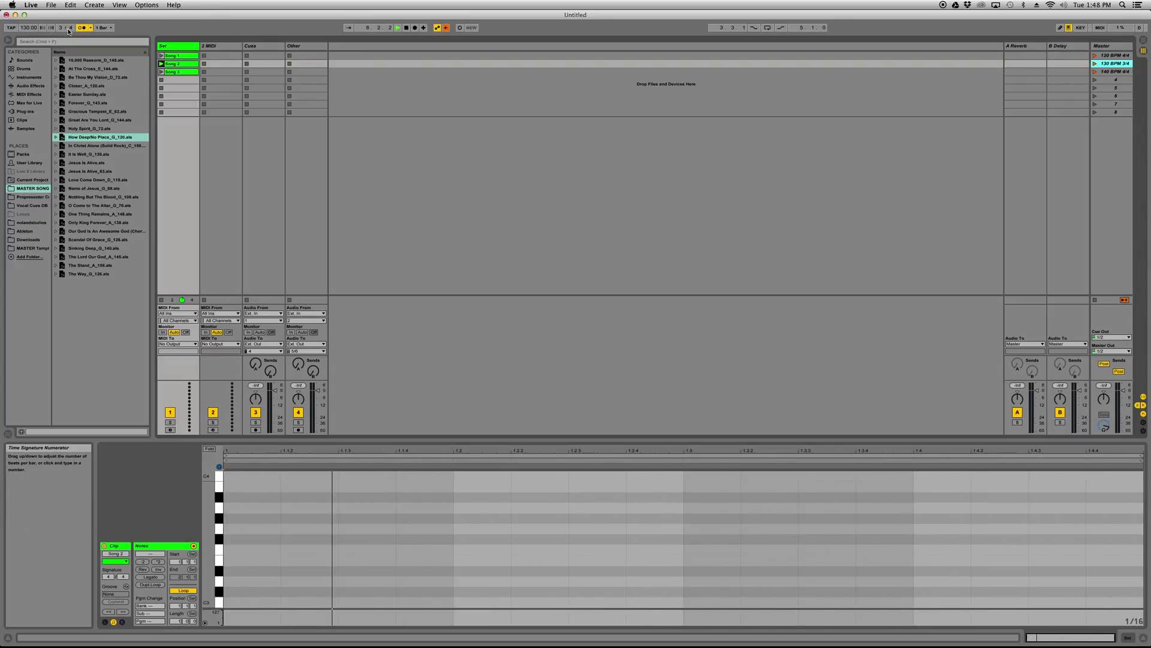
key("Down")
key("Return")
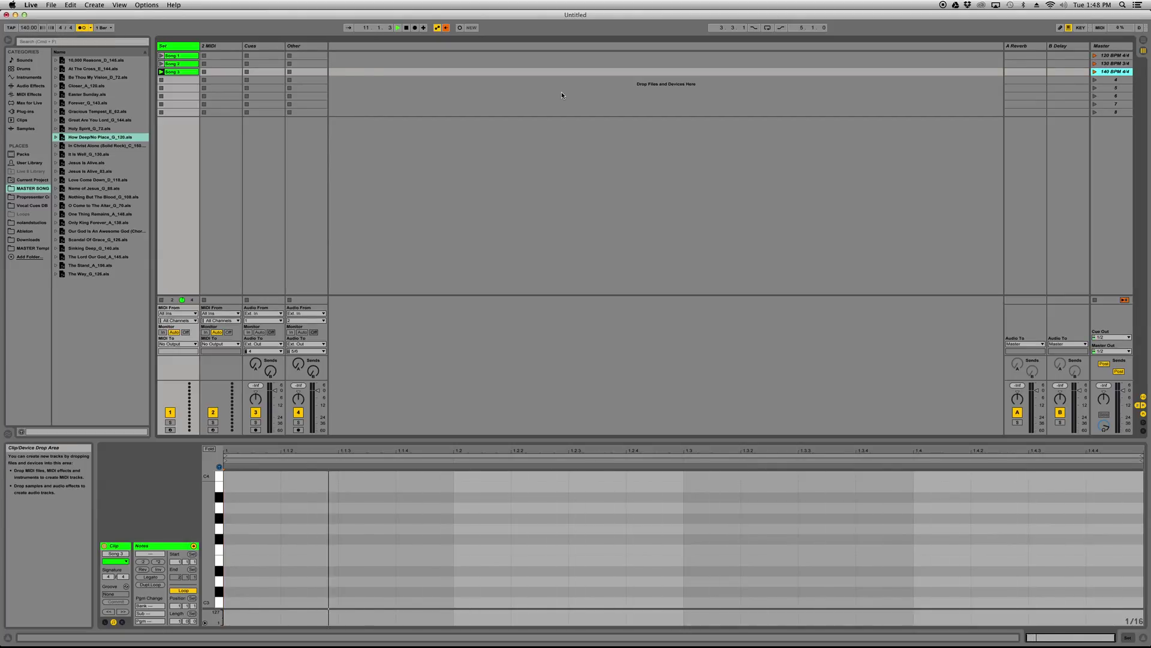
key("space")
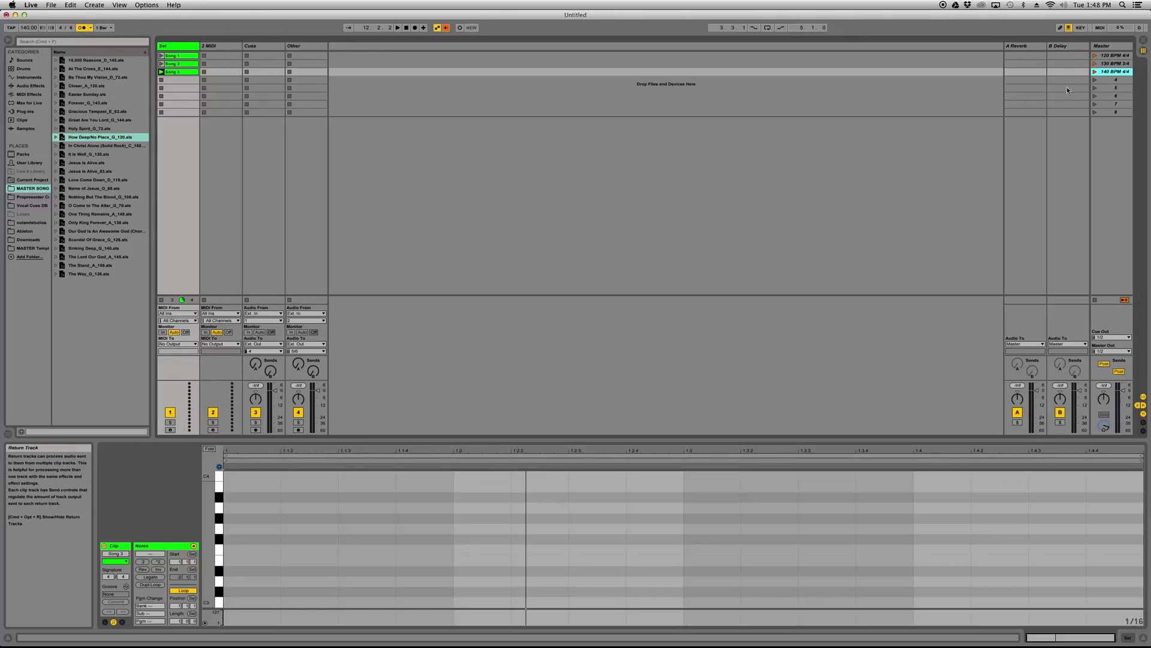
Key-map the metronome on/off switch to the computer key m.
left_click(1081, 27)
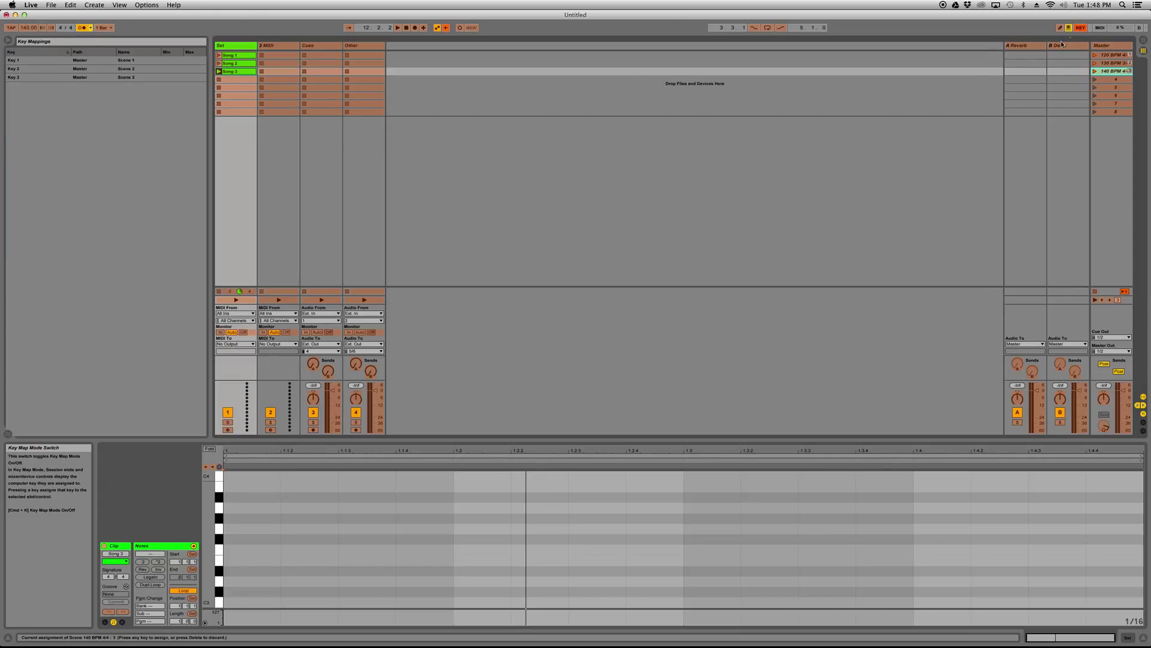
left_click(82, 28)
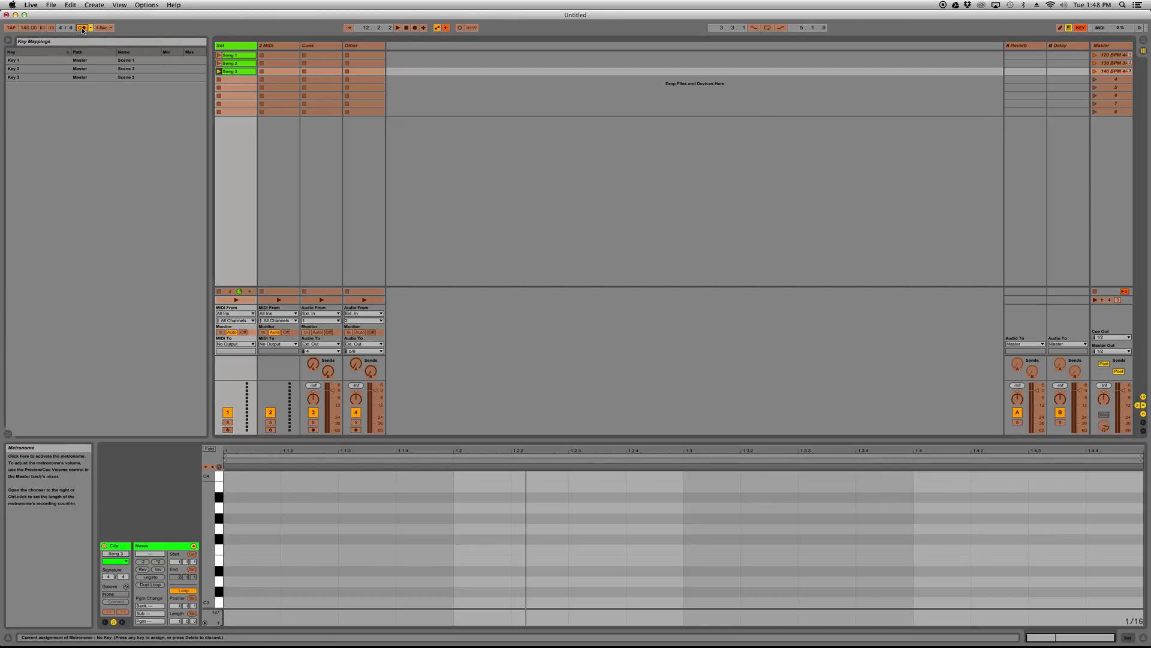
key("m")
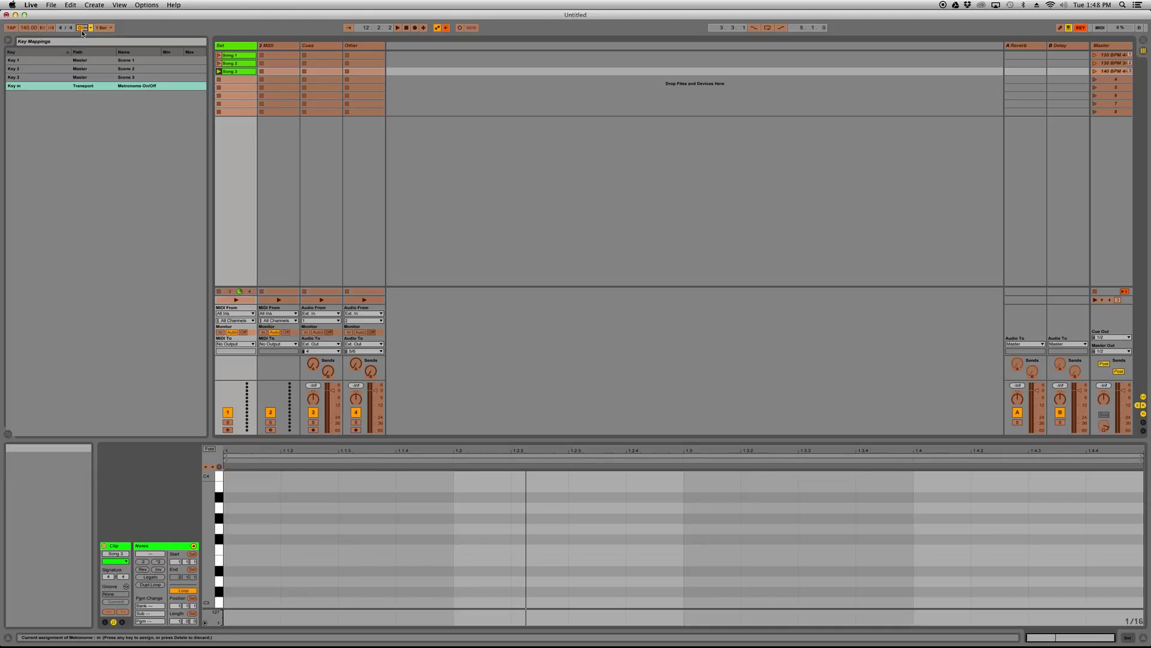
left_click(1081, 28)
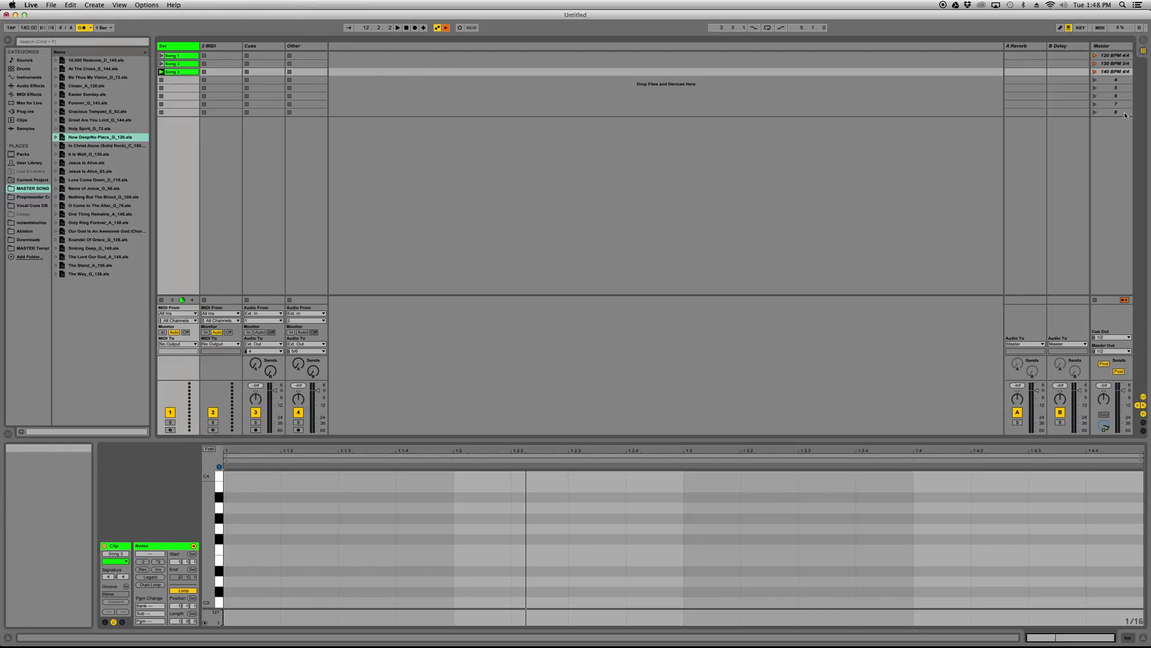
Move the three song scenes together below the empty scenes at the end of the scene list.
left_click(1115, 56)
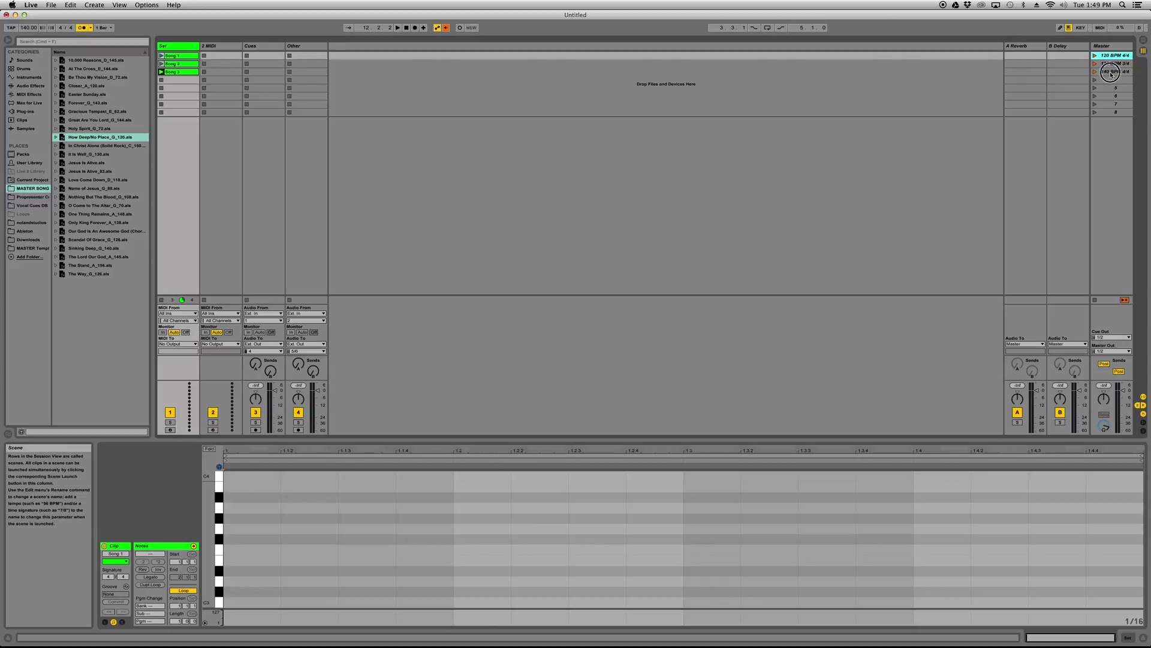
left_click(1110, 72, "shift")
left_click_drag(1111, 58, 1113, 118)
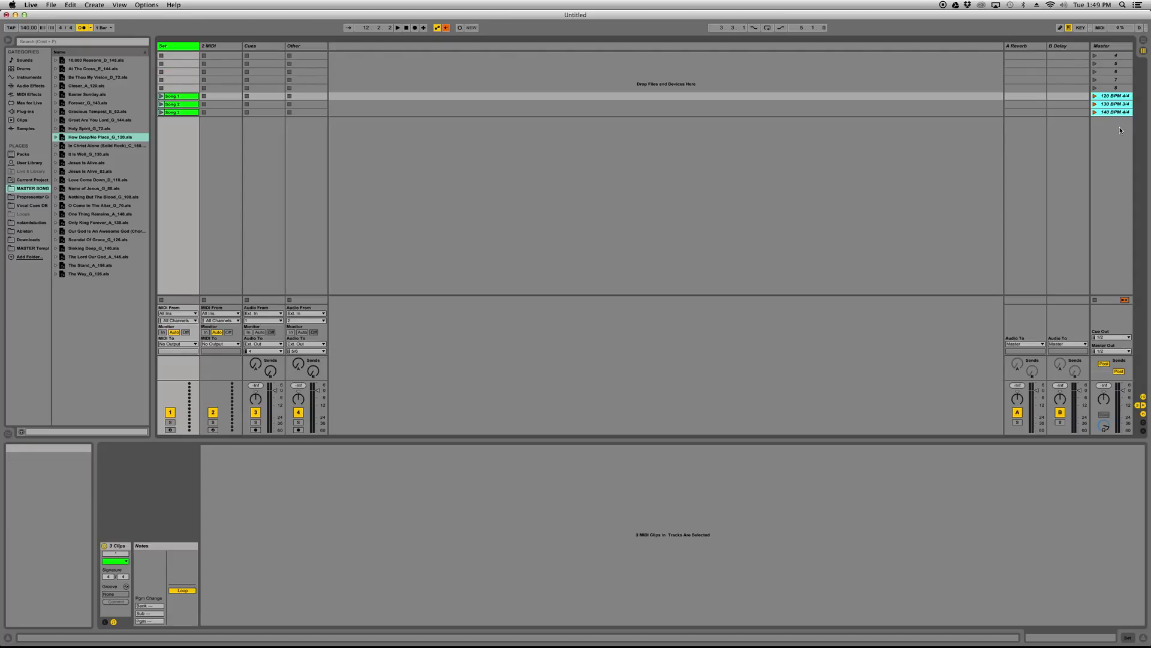
Copy the 120 BPM 4/4 and 140 BPM 4/4 scenes into the first two positions of the scene list.
left_click(1111, 104)
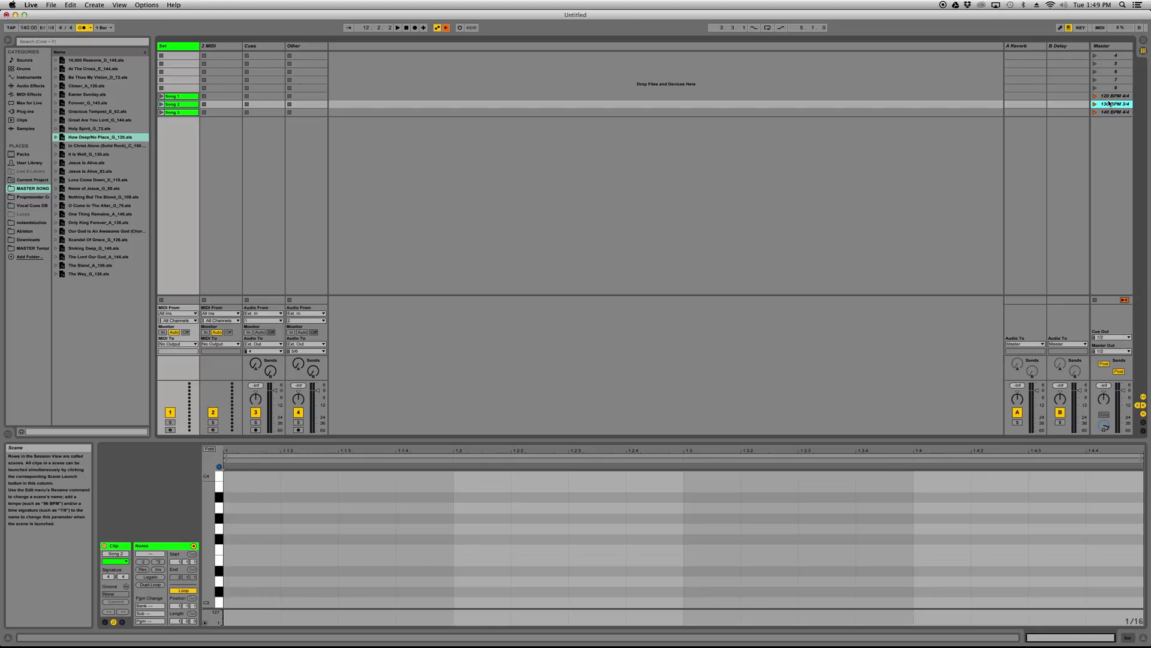
left_click(1109, 98)
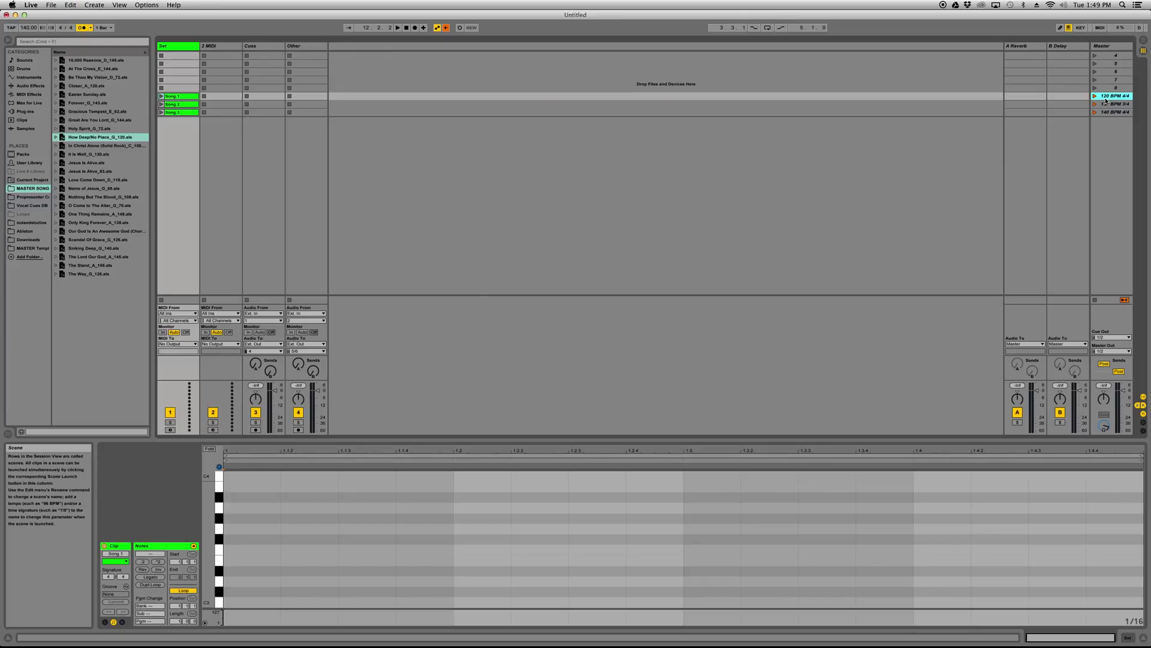
left_click(1105, 55)
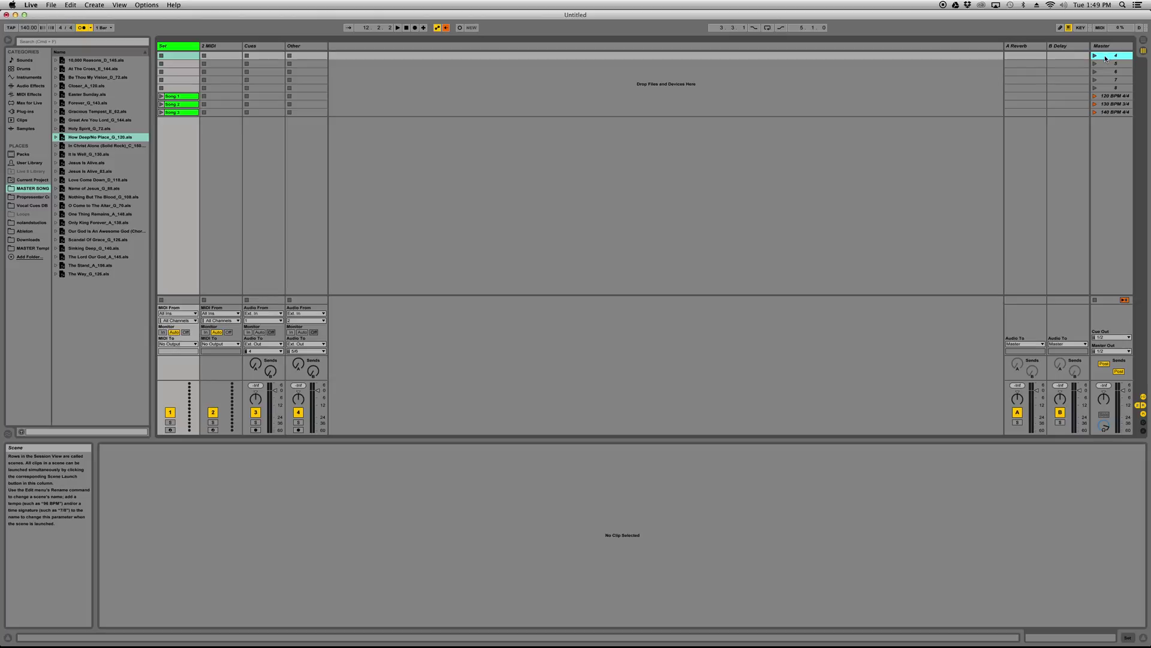
key("super+v")
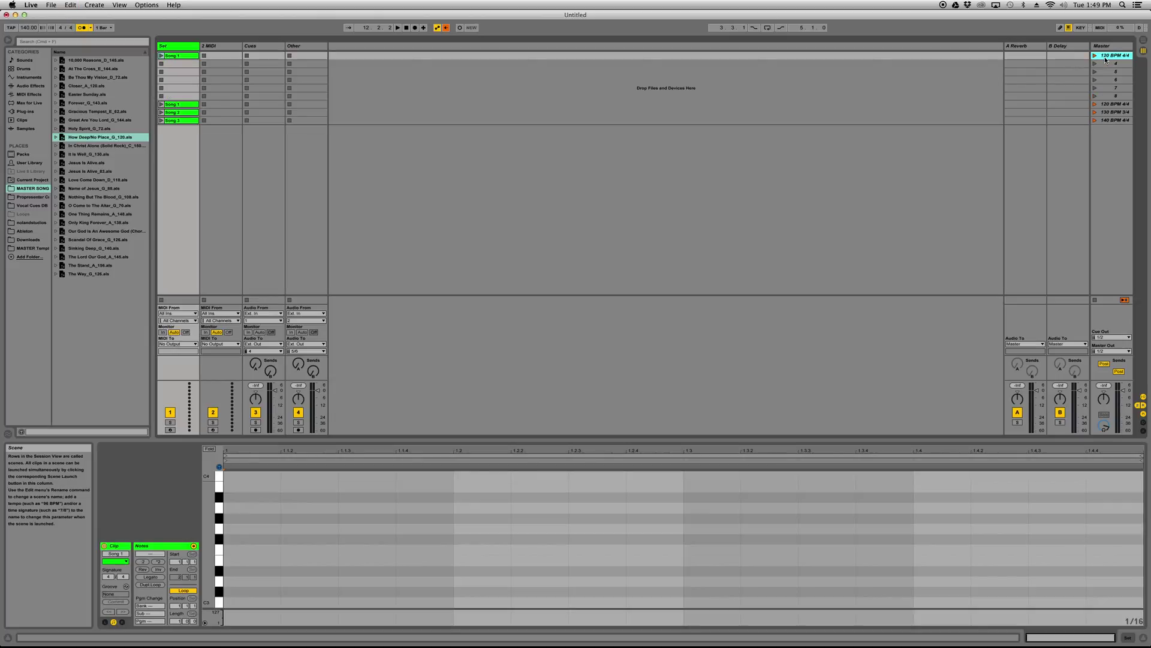
left_click(1106, 121)
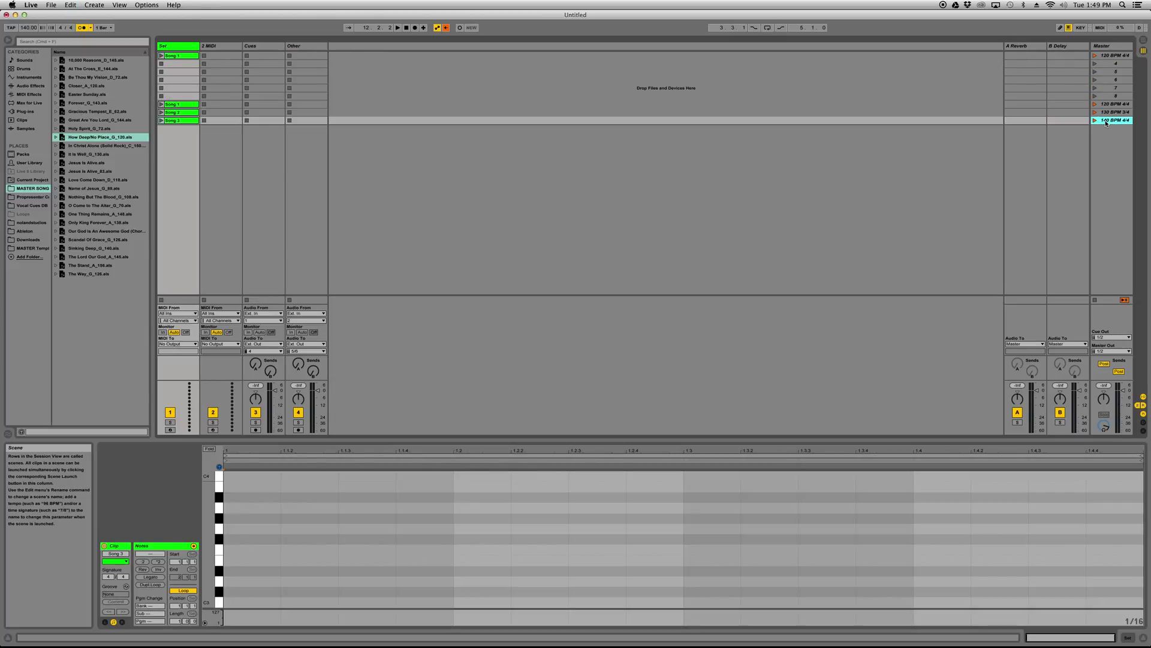
left_click(1106, 63)
key("super+v")
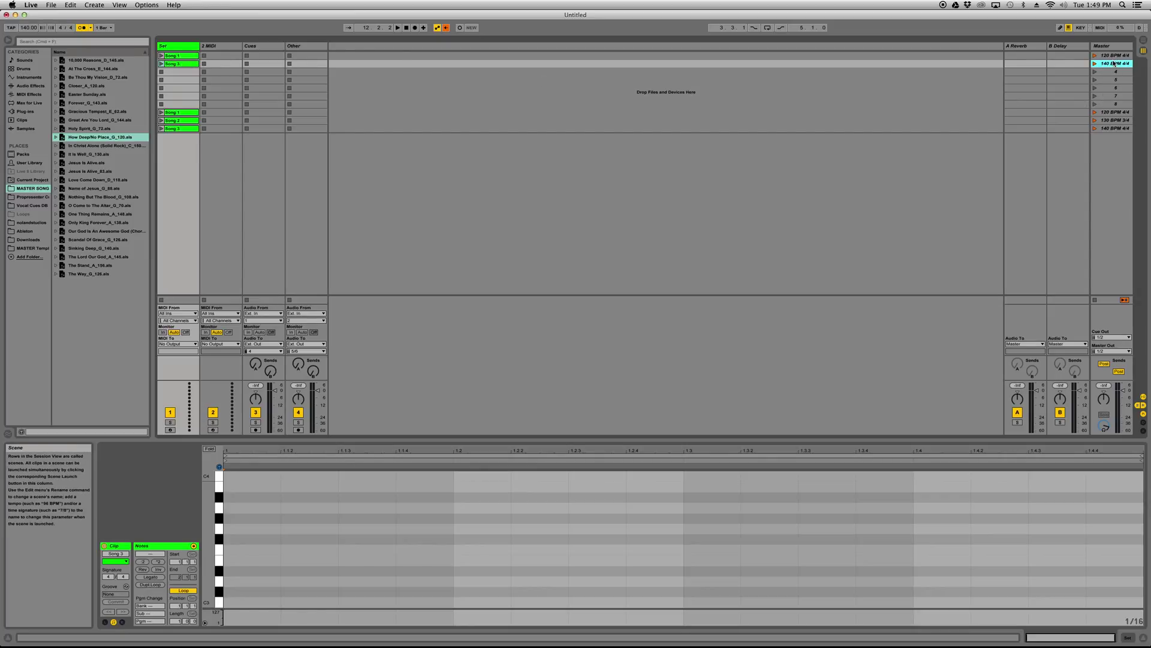
Delete the two copied song scenes from the start of the scene list.
left_click(1110, 56, "shift")
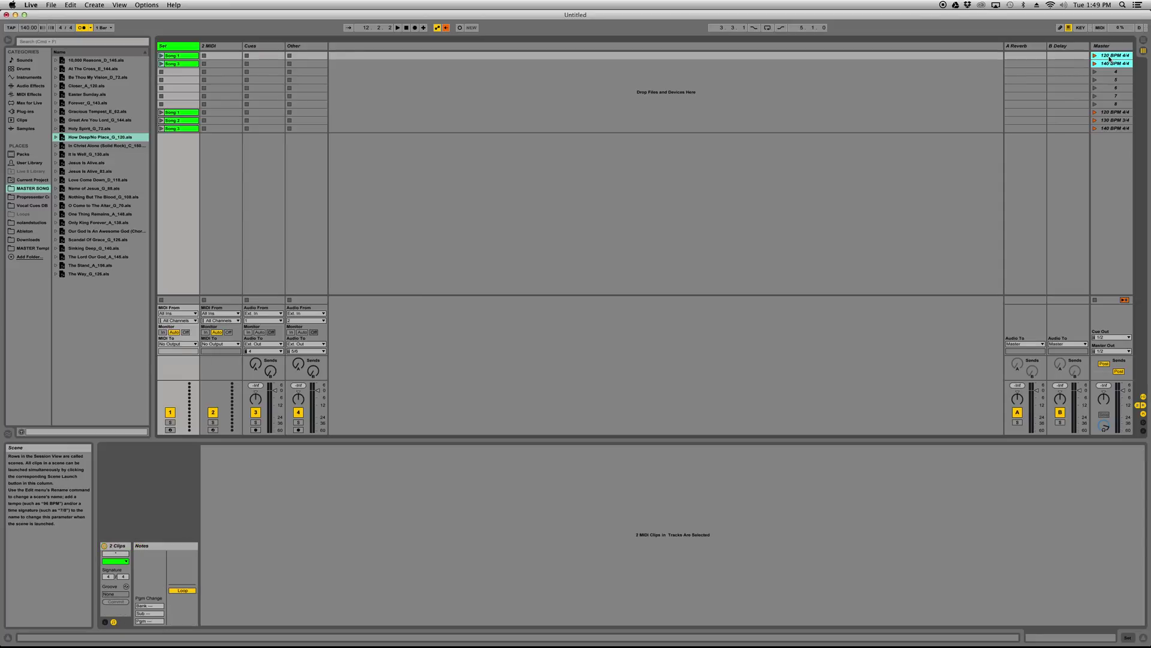
key("Delete")
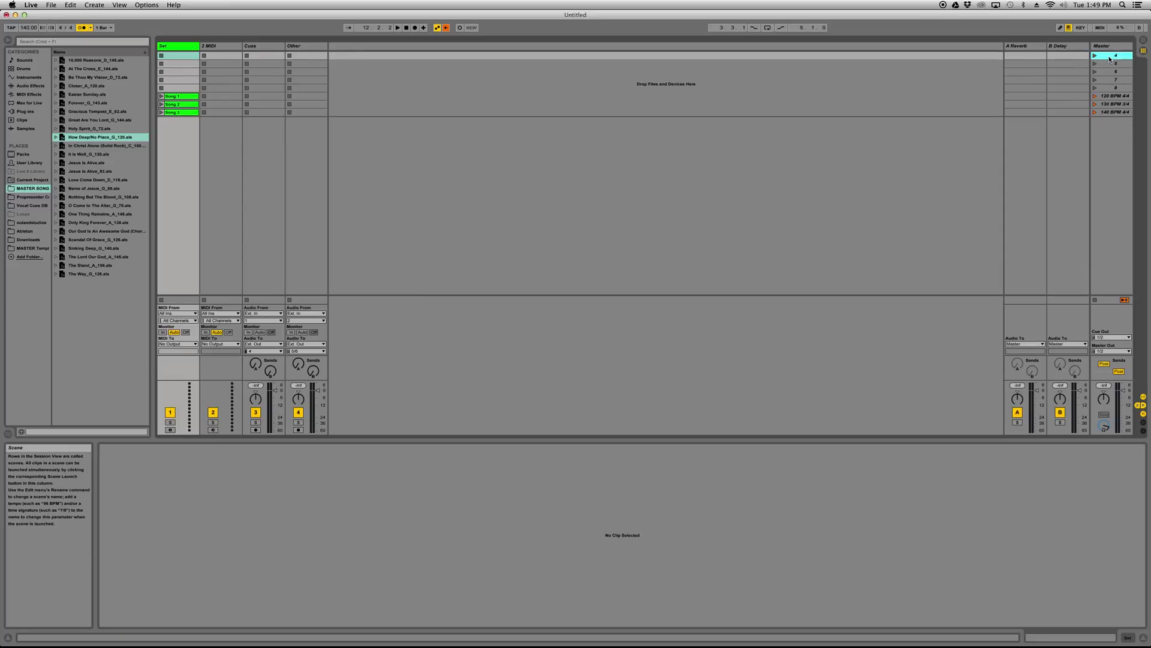
Move the 140 BPM 4/4 scene to the first position of the scene list and delete it.
left_click(1106, 114)
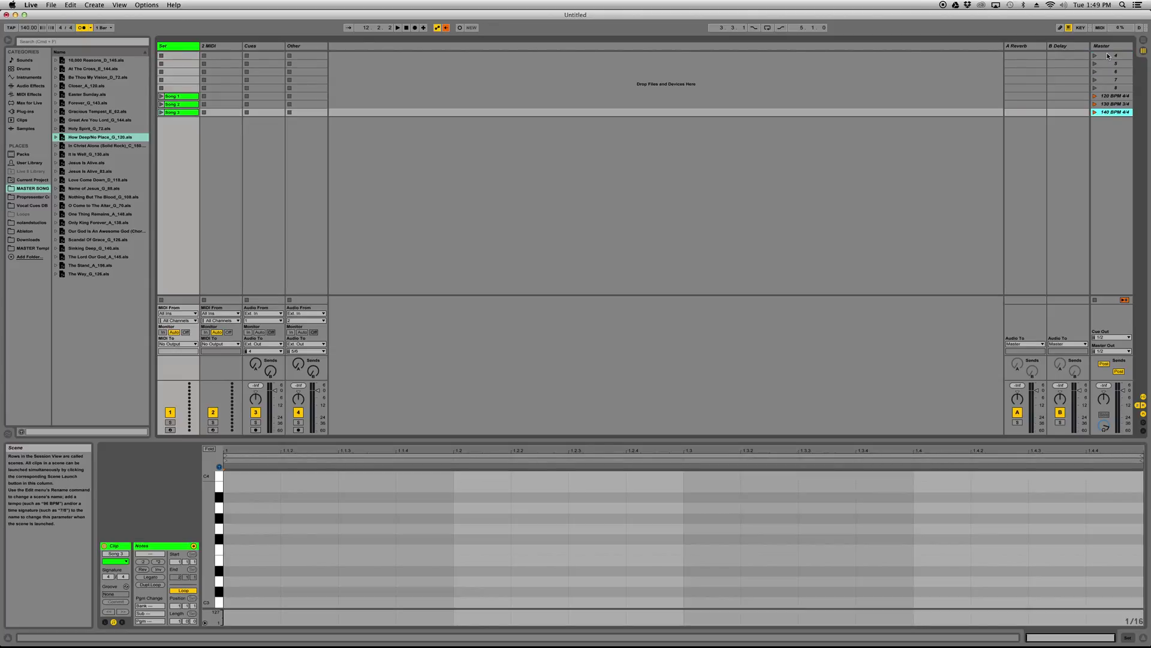
left_click_drag(1113, 114, 1109, 55)
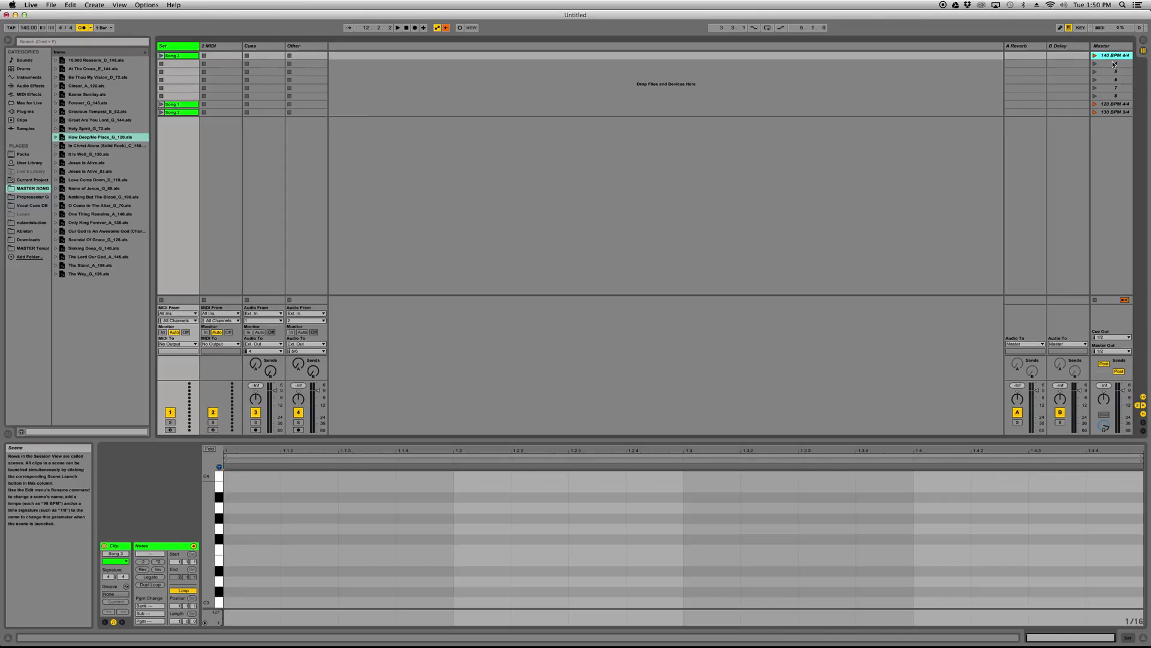
key("Delete")
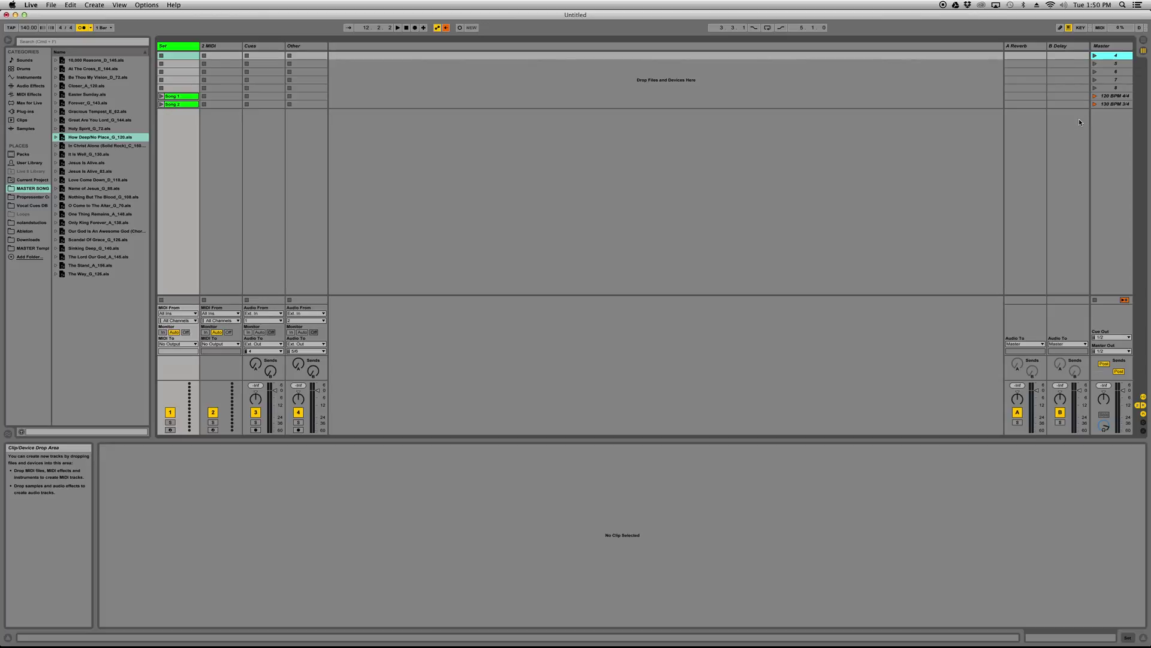
Undo the scene deletion and move the 140 BPM 4/4 scene back below the 130 BPM 3/4 scene.
key("super+z")
left_click_drag(1108, 56, 1113, 121)
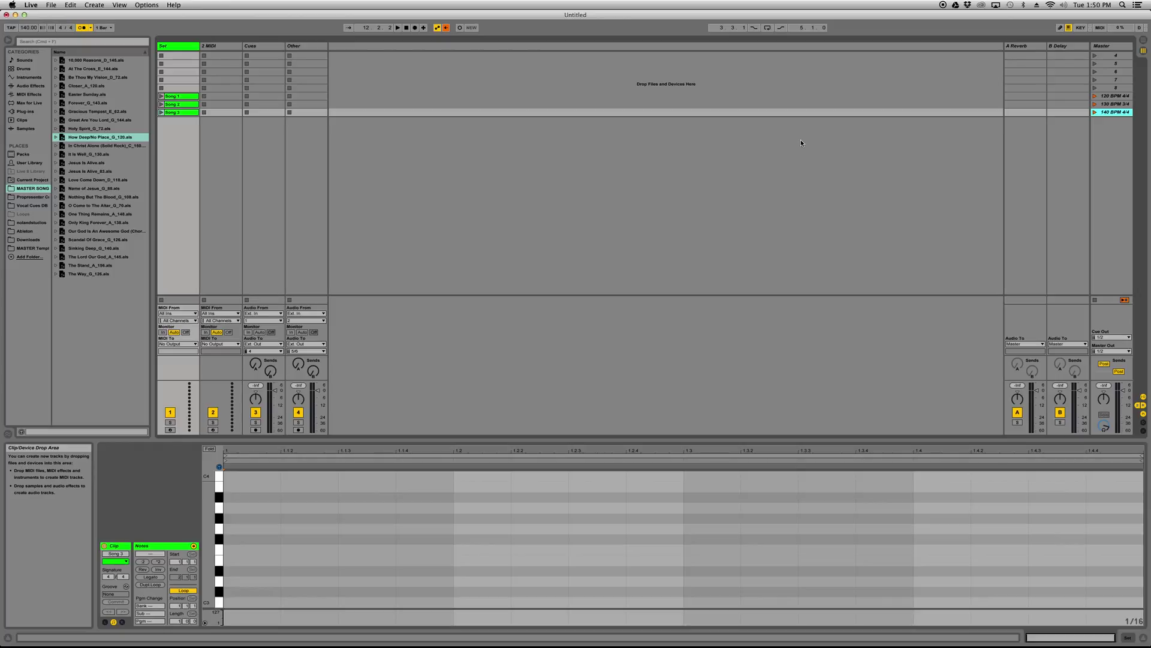
Close the untitled Live set.
left_click(7, 15)
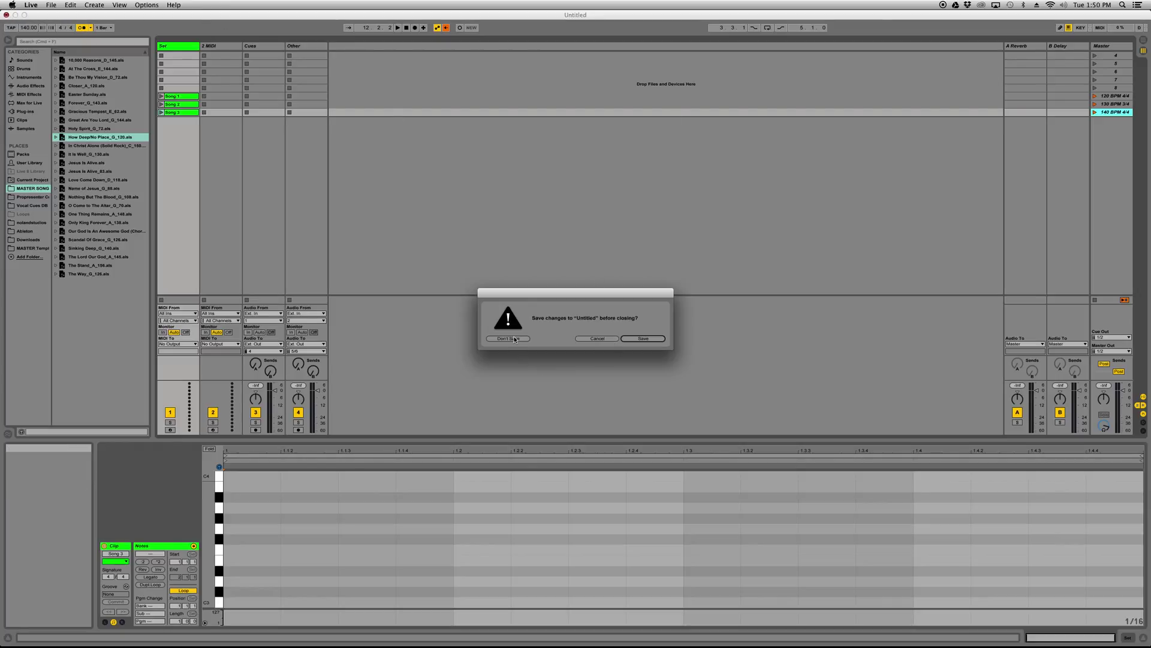